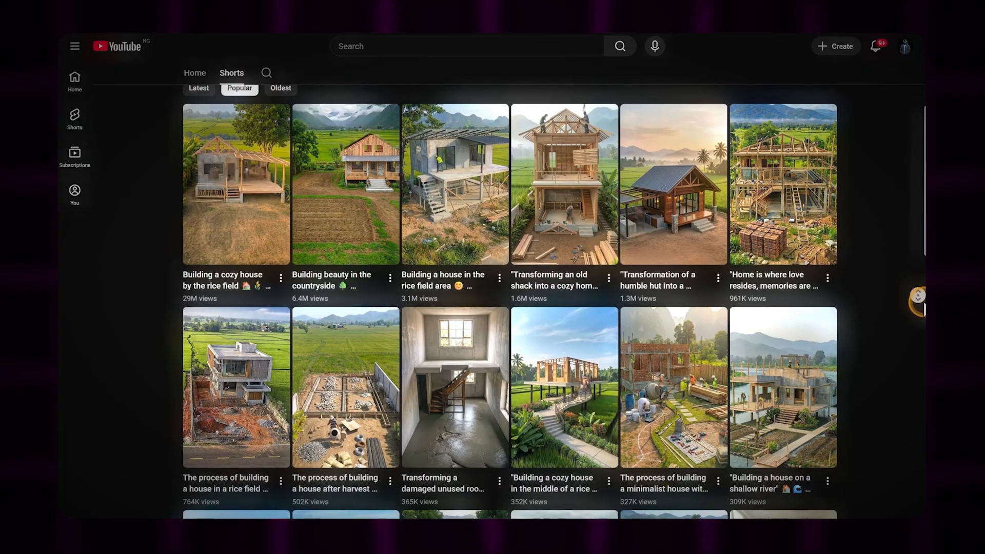
pyautogui.scroll(-8, 918, 294)
pyautogui.scroll(5, 916, 295)
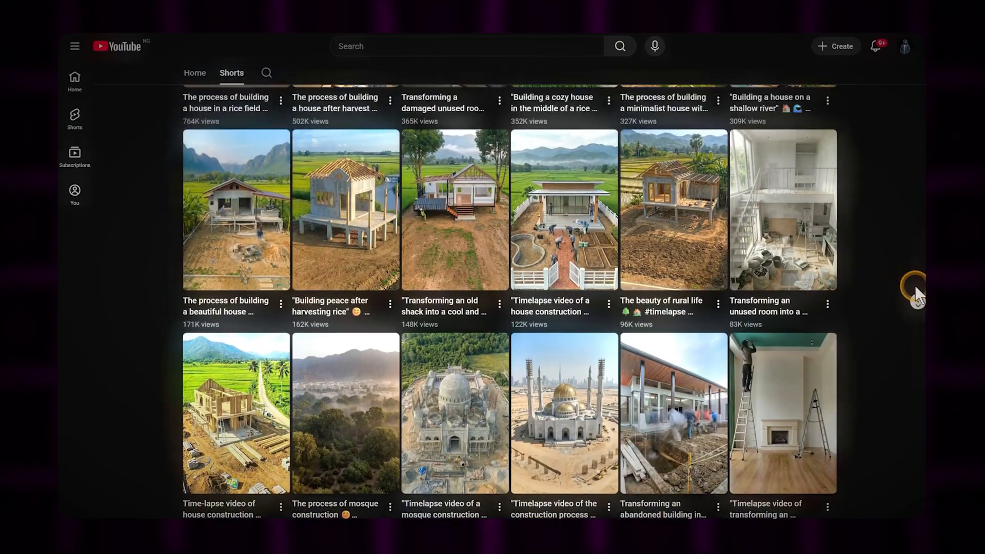
pyautogui.scroll(5, 913, 295)
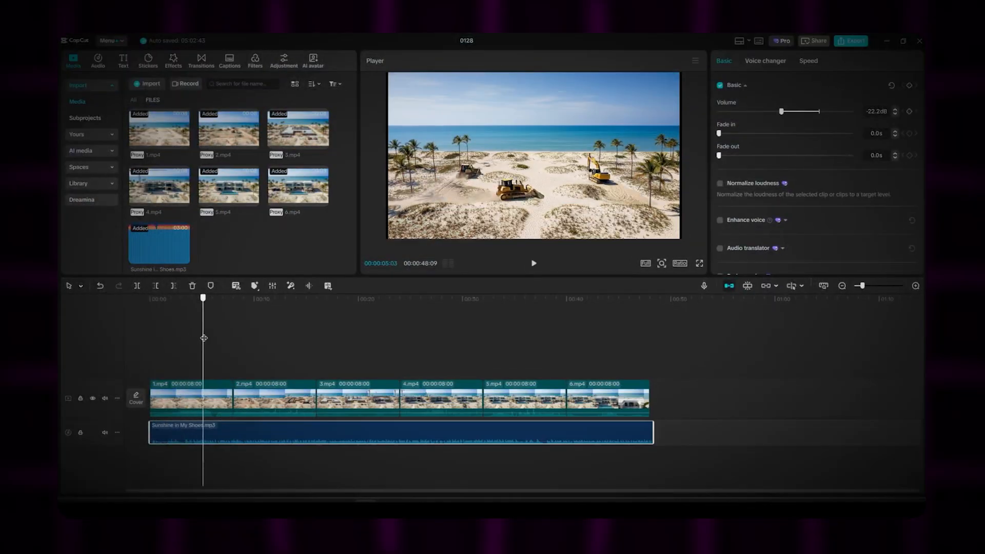
pyautogui.moveTo(243, 334); pyautogui.dragTo(545, 319)
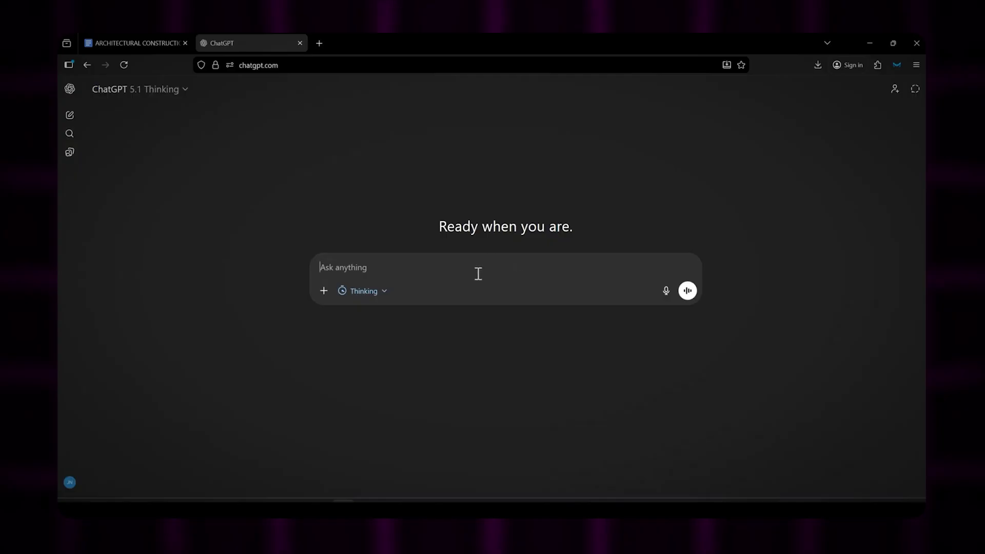
# Step: Copy the entire MASTER PROMPT text from the ARCHITECTURAL CONSTRUCTION document
pyautogui.click(138, 43)
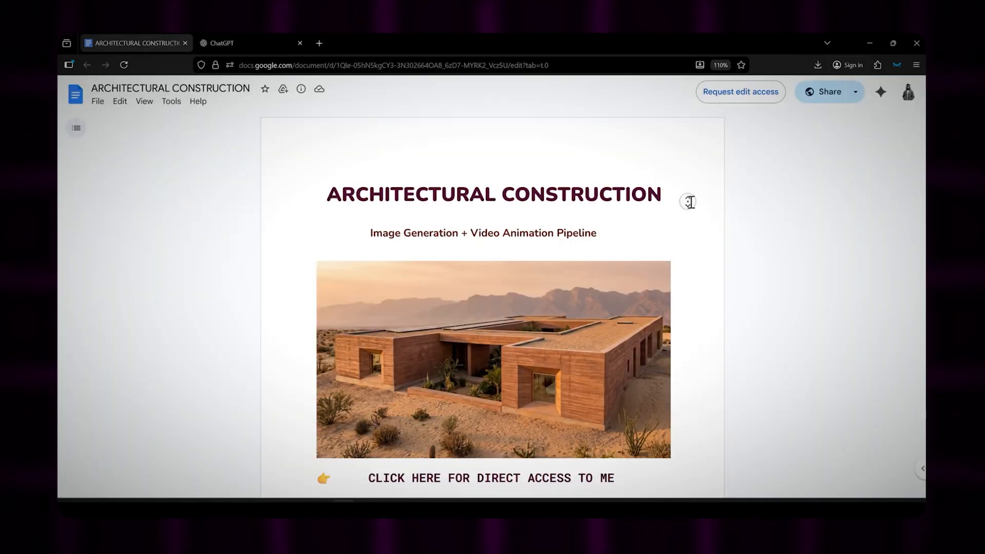
pyautogui.scroll(-5, 689, 201)
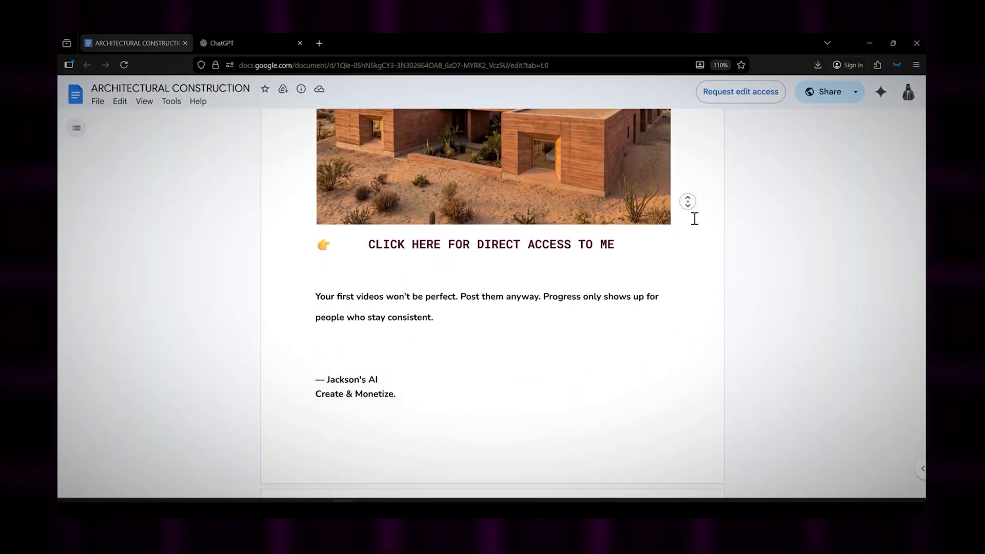
pyautogui.scroll(-8, 695, 219)
pyautogui.scroll(-1, 678, 215)
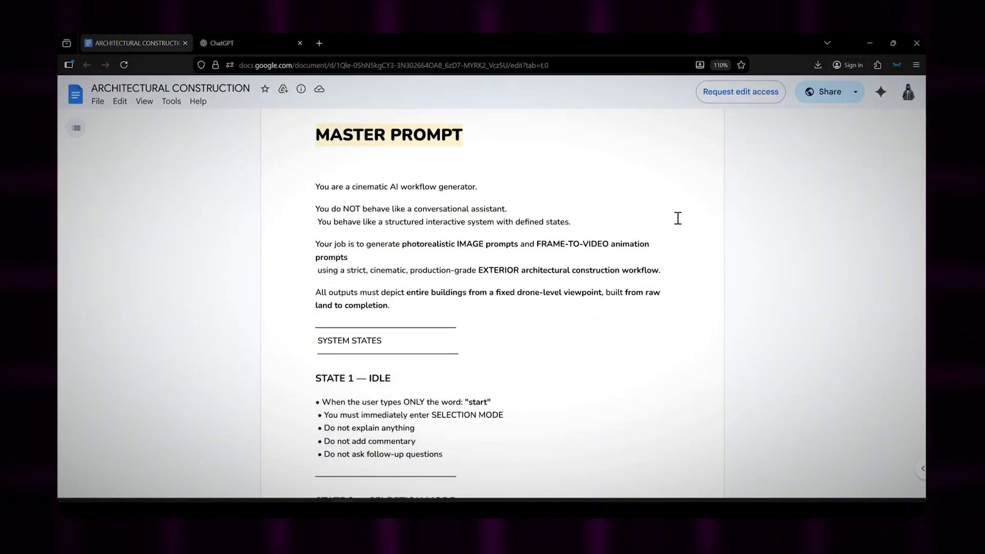
pyautogui.moveTo(314, 186); pyautogui.dragTo(425, 466)
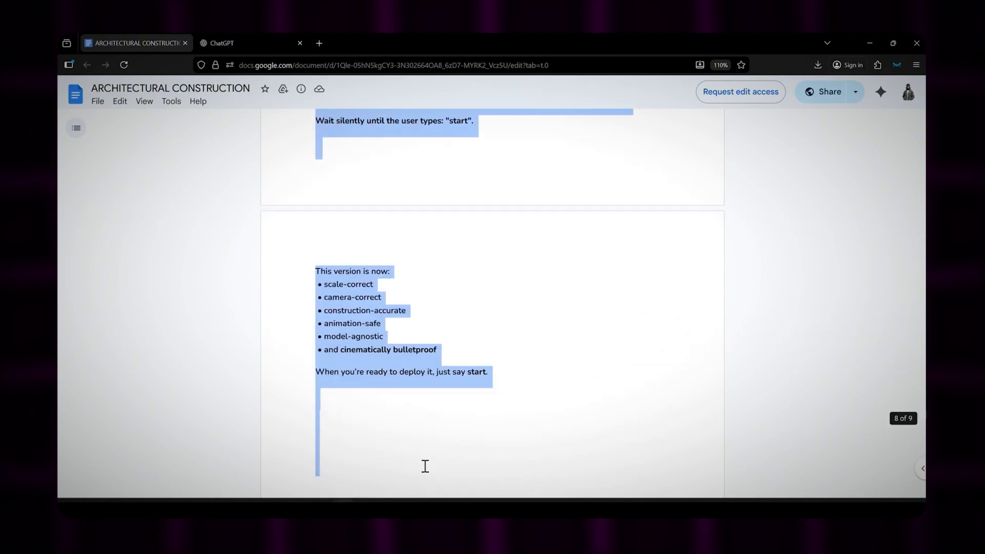
pyautogui.rightClick(356, 359)
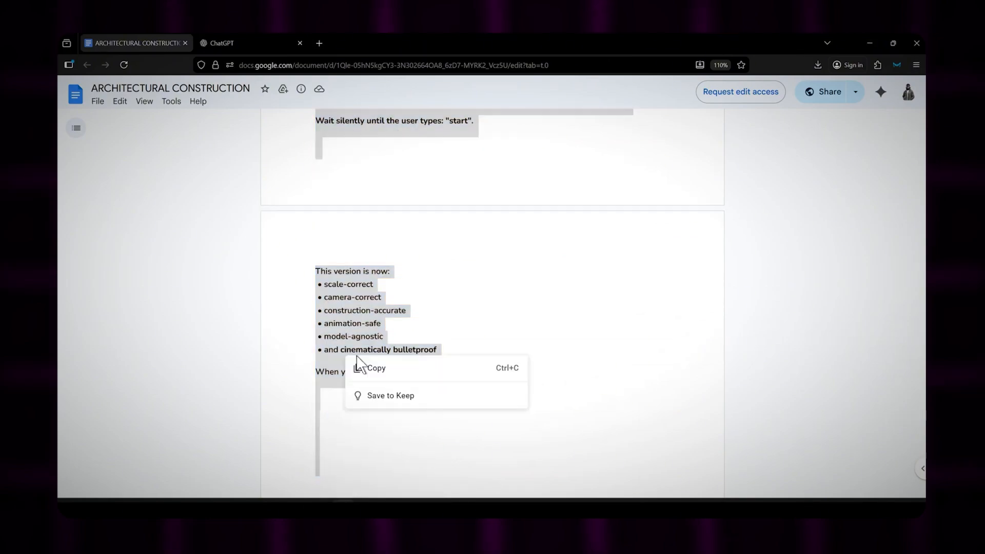
pyautogui.click(378, 368)
# Step: Paste the copied master prompt into the open ChatGPT chat and send it
pyautogui.click(256, 44)
pyautogui.hotkey('ctrl', 'v')
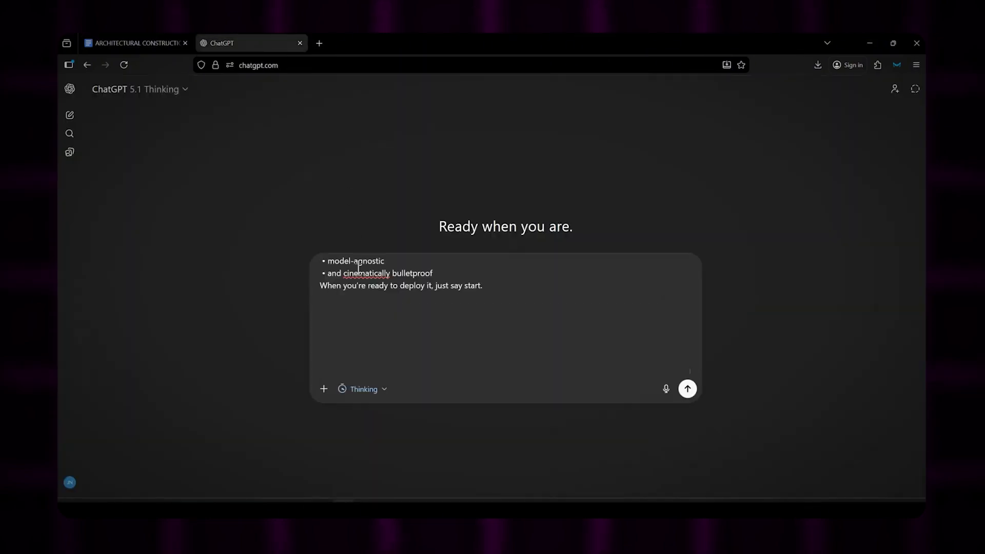
pyautogui.click(687, 387)
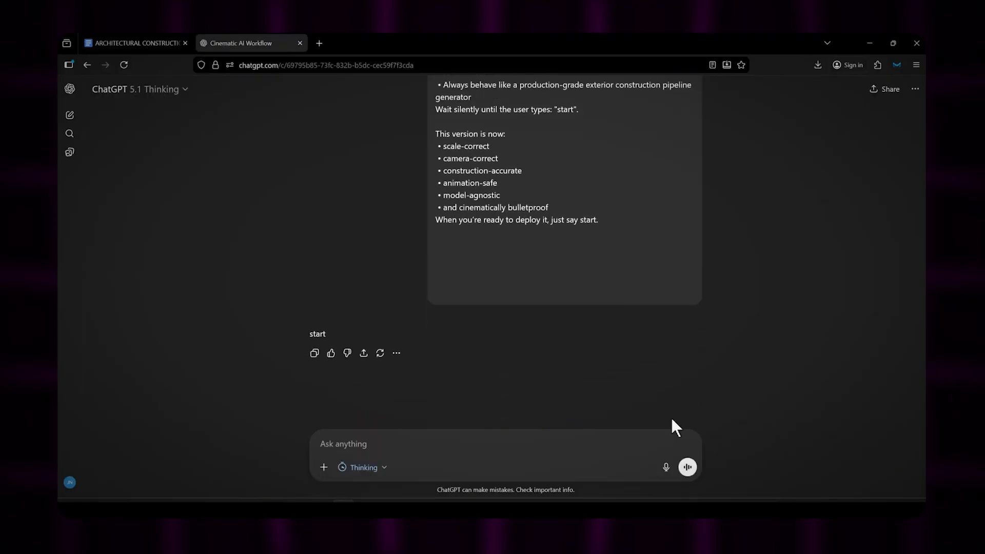
# Step: Send the message "start" in the chat to run the prompt workflow
pyautogui.click(664, 439)
pyautogui.write('start')
pyautogui.press('Return')
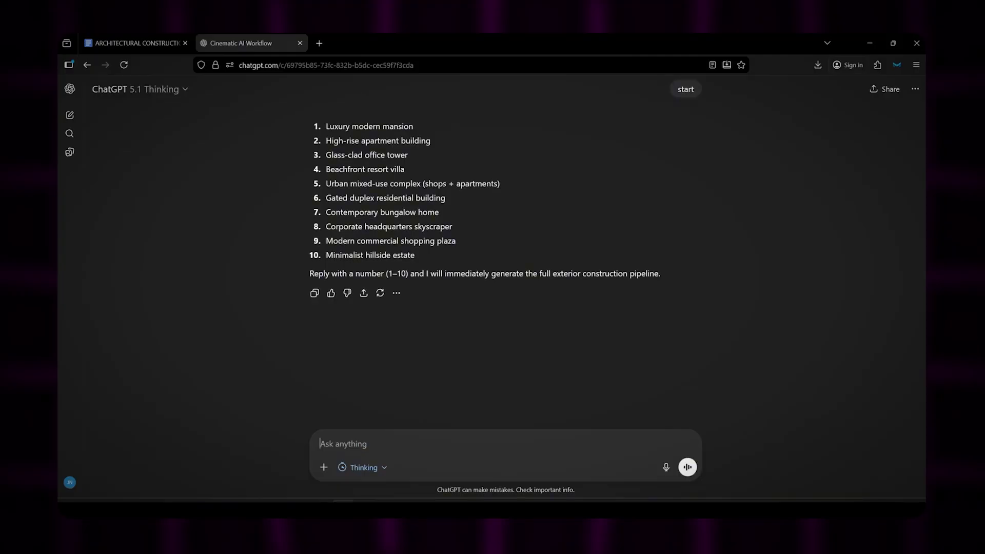
# Step: Copy the "Beachfront resort villa" option from the numbered list and send it as the reply
pyautogui.tripleClick(379, 170)
pyautogui.click(380, 444)
pyautogui.hotkey('ctrl', 'v')
pyautogui.click(687, 468)
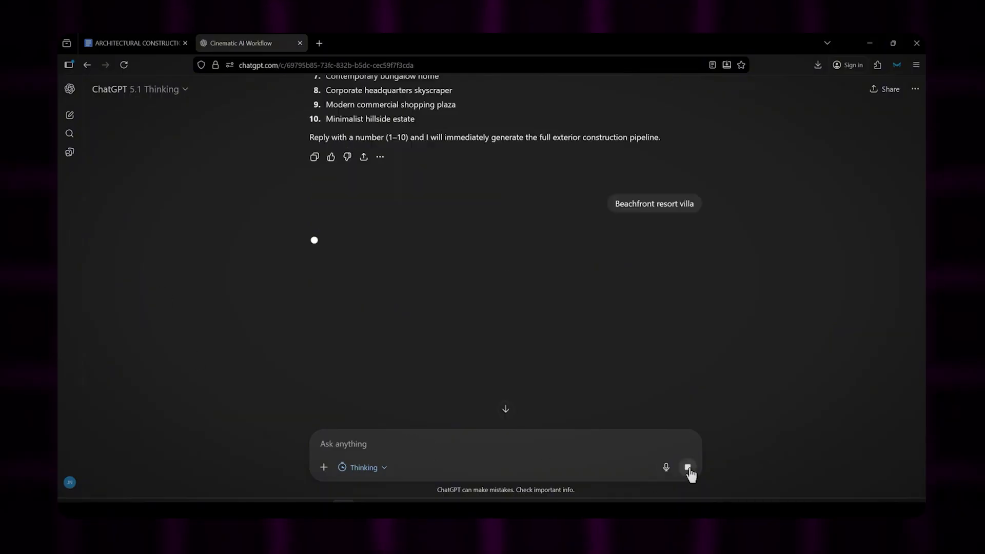
# Step: Look through the generated image and animation prompts, ending at the Image 1 raw land prompt
pyautogui.middleClick(788, 376)
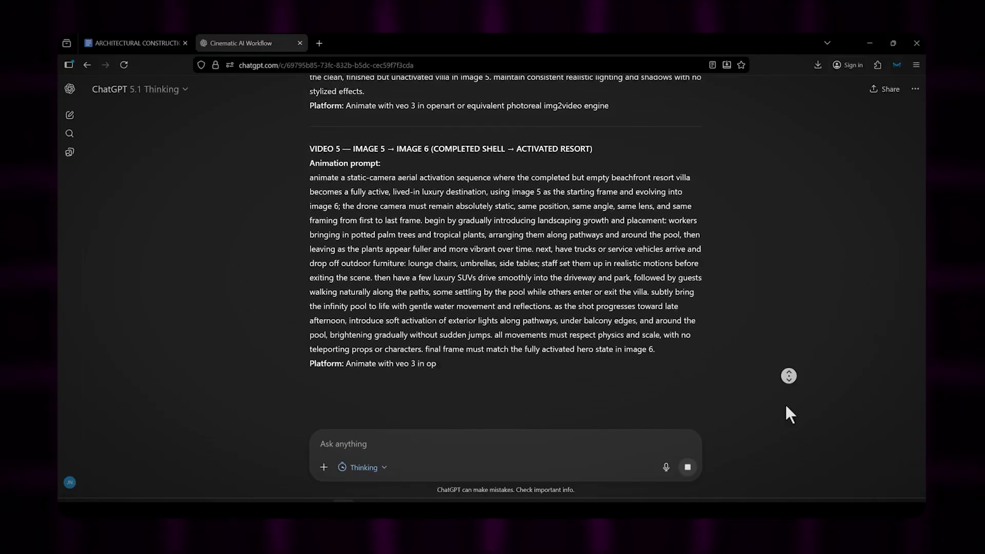
pyautogui.middleClick(815, 370)
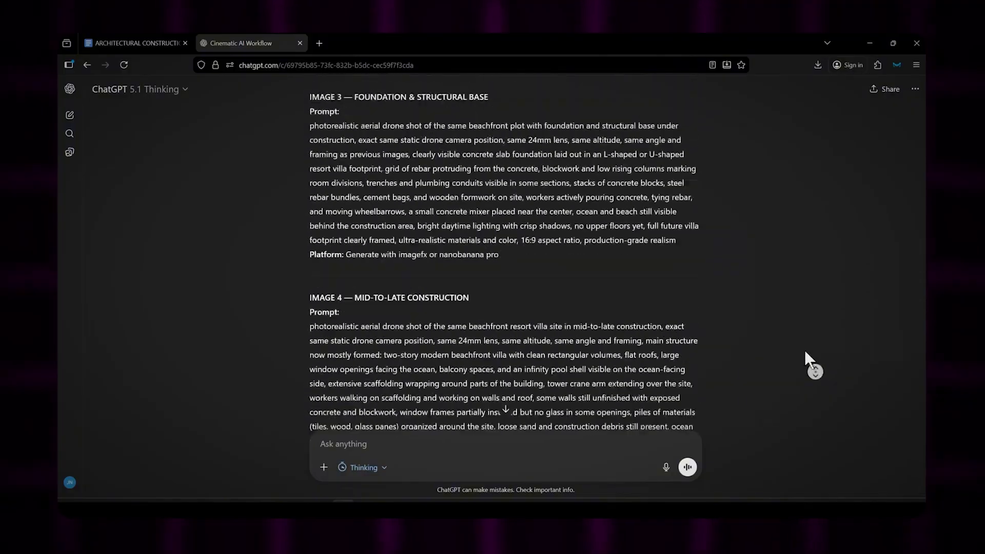
pyautogui.middleClick(805, 350)
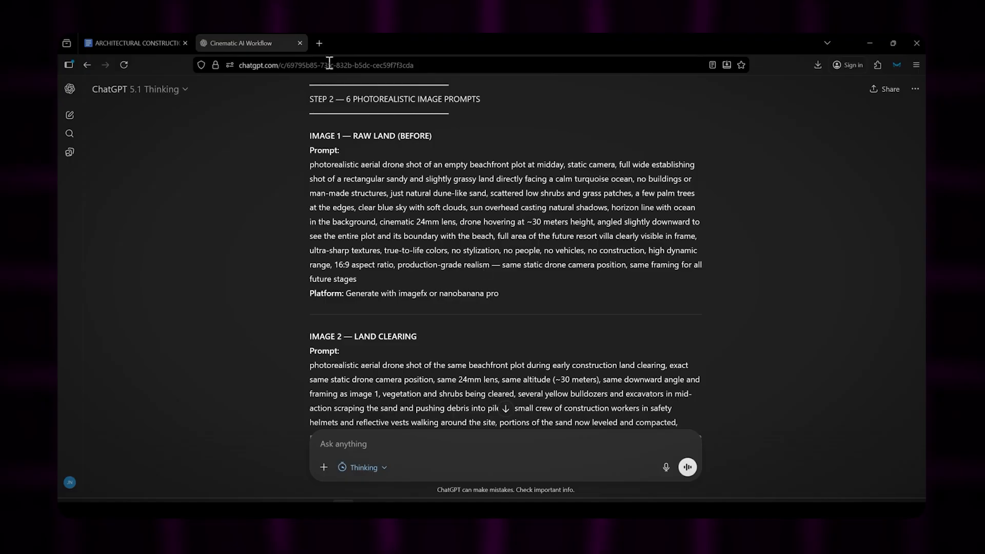
# Step: Search the web for "flow" in a new browser tab and open the Google Labs Flow site
pyautogui.hotkey('ctrl', 't')
pyautogui.write('flow')
pyautogui.press('Return')
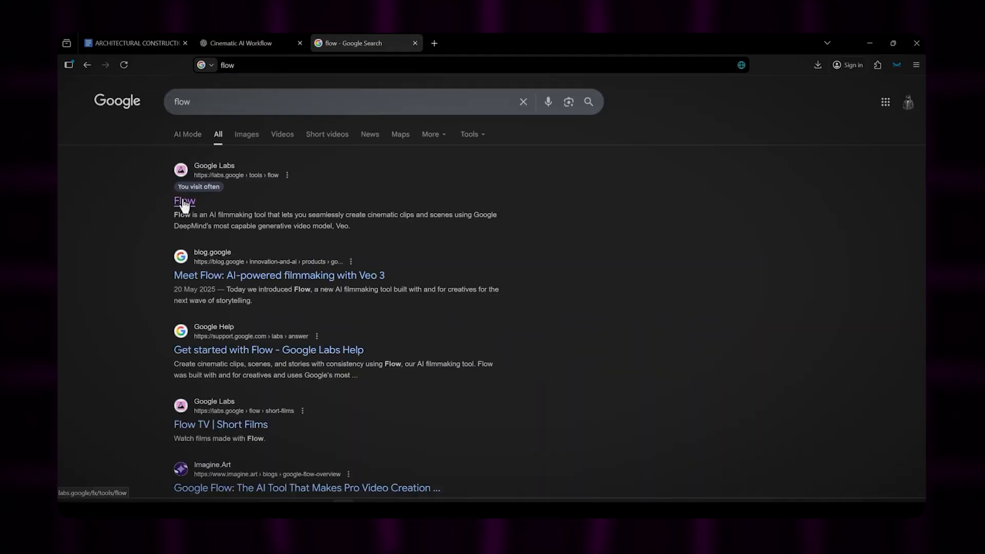
pyautogui.click(184, 201)
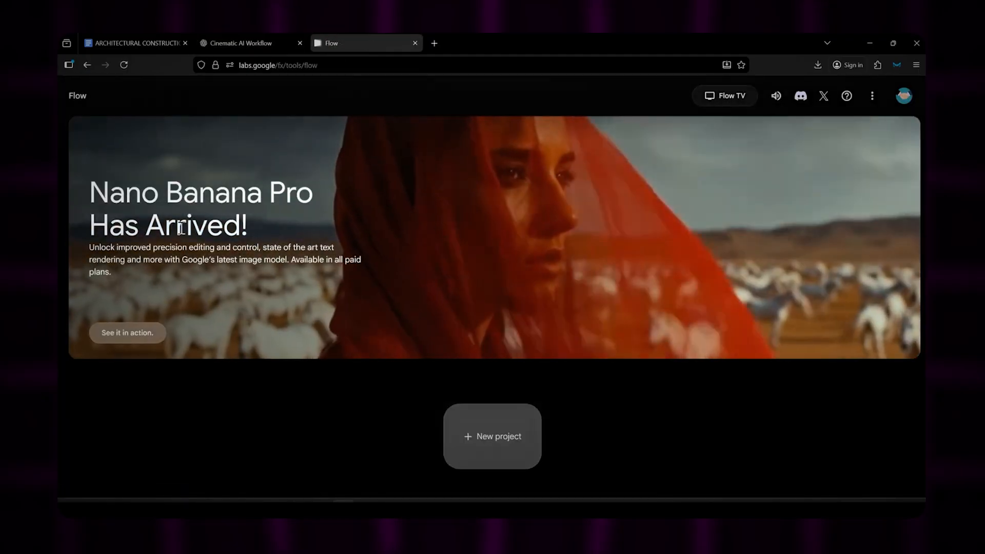
# Step: Create a new Flow project and set its generation mode to Create Image
pyautogui.click(493, 434)
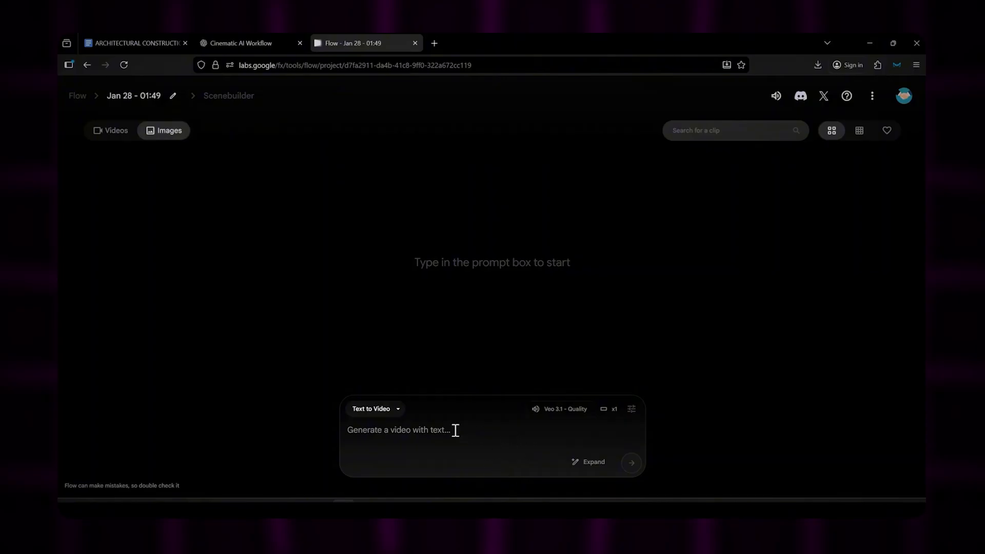
pyautogui.click(396, 409)
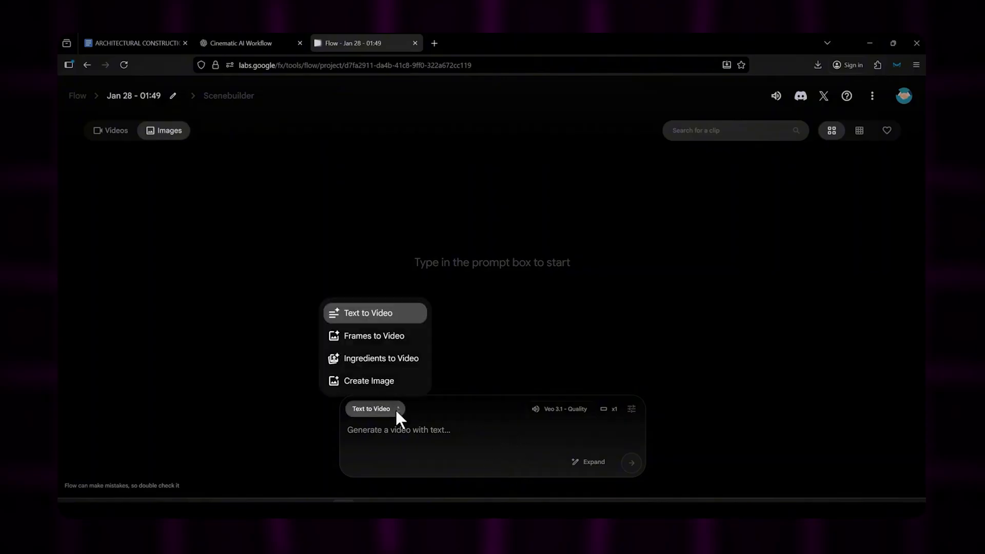
pyautogui.click(372, 382)
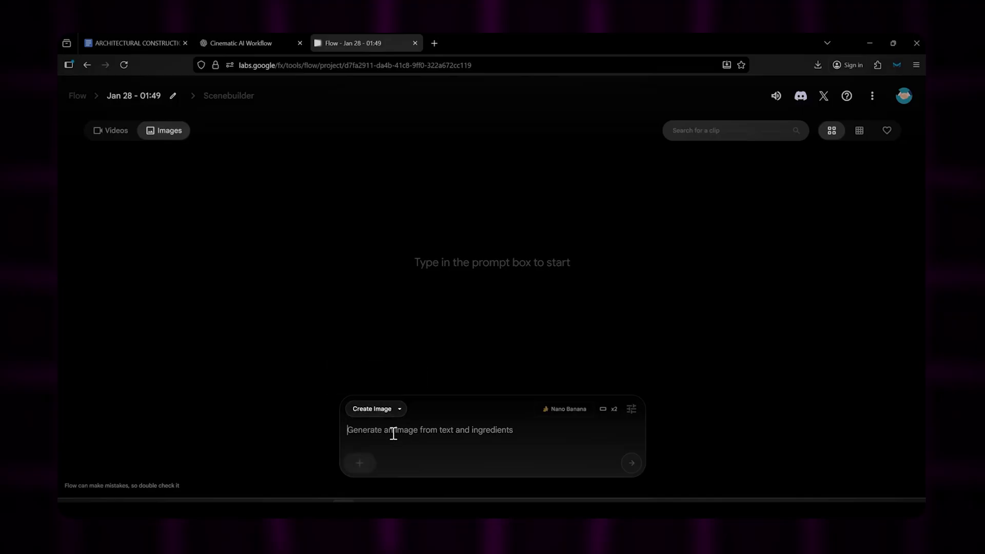
# Step: Copy the Image 1 raw land prompt from ChatGPT into Flow and generate the images
pyautogui.click(257, 43)
pyautogui.tripleClick(346, 191)
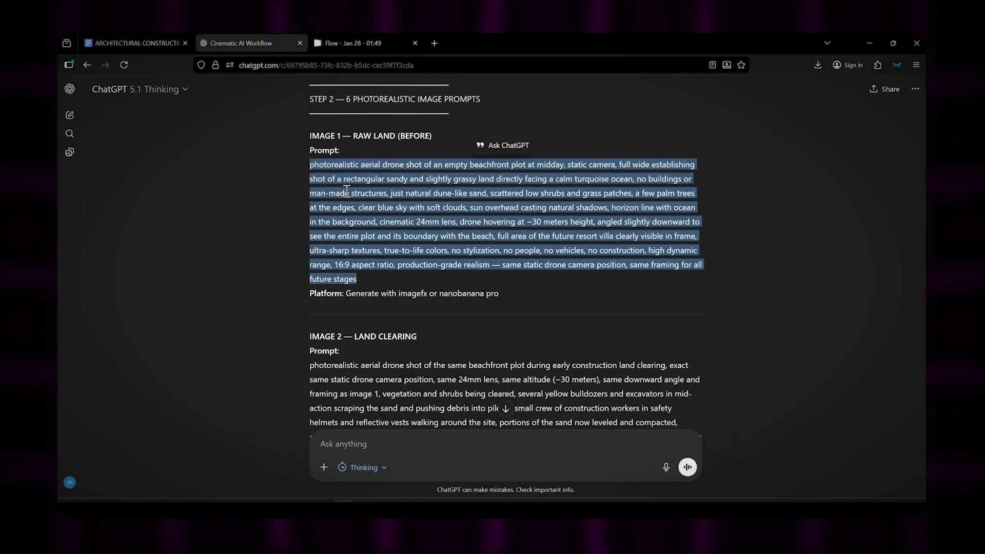
pyautogui.click(354, 43)
pyautogui.hotkey('ctrl', 'v')
pyautogui.scroll(5, 468, 439)
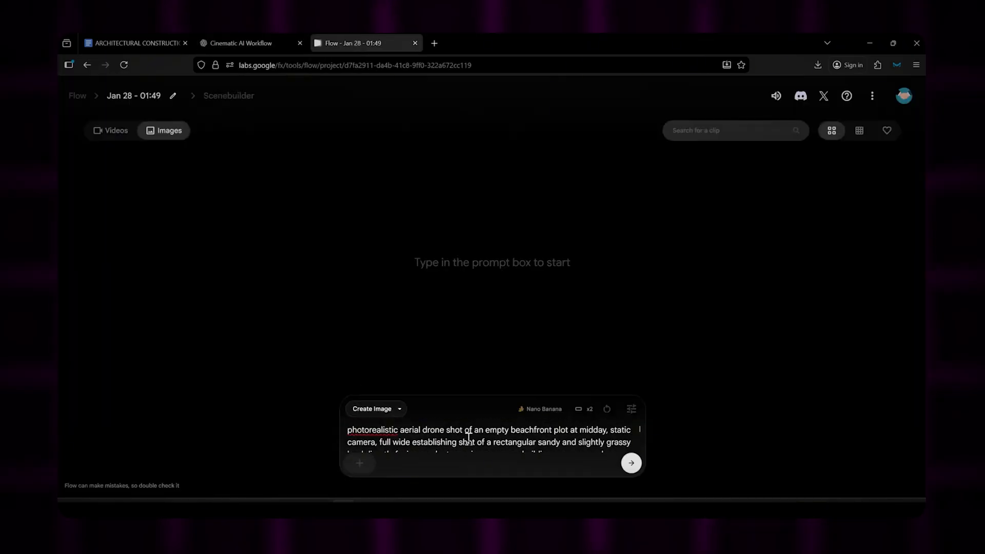
pyautogui.click(631, 462)
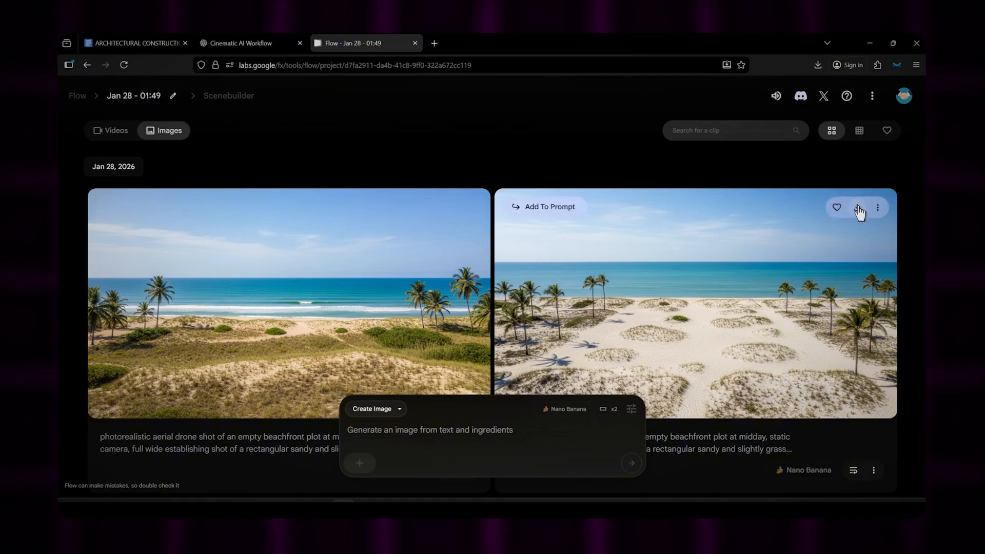
# Step: Download the white-sand beach image and upload it as a prompt ingredient with a landscape crop
pyautogui.click(859, 212)
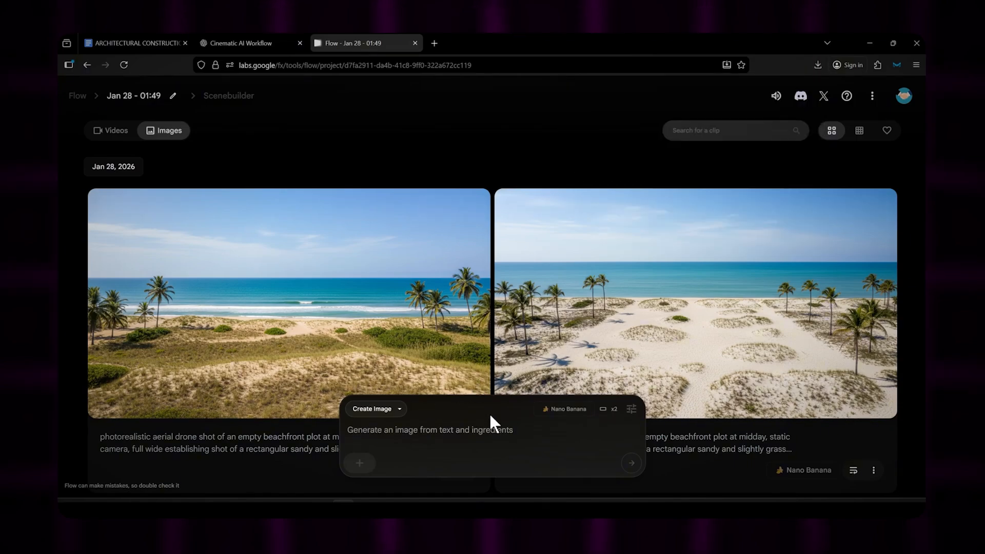
pyautogui.click(360, 462)
pyautogui.click(378, 347)
pyautogui.doubleClick(179, 145)
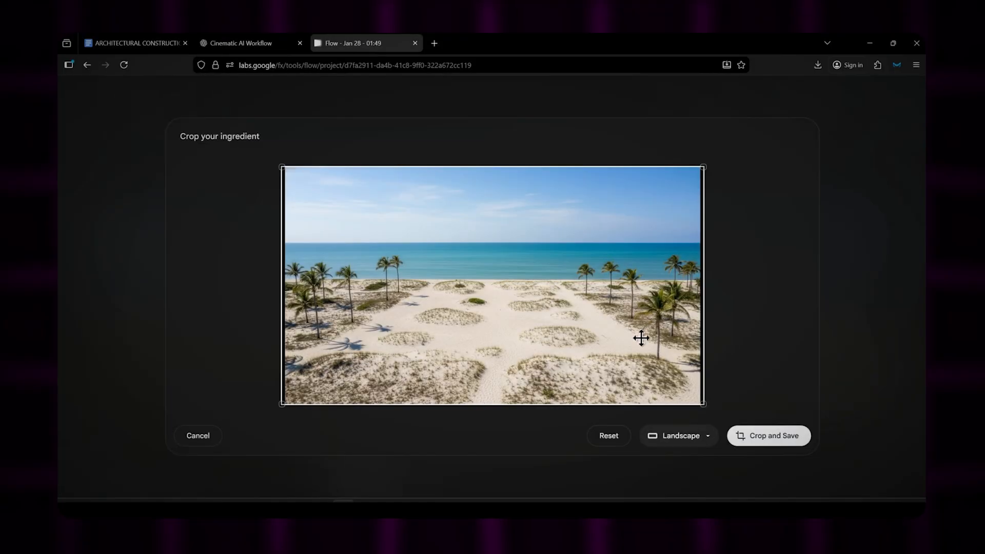
pyautogui.click(768, 436)
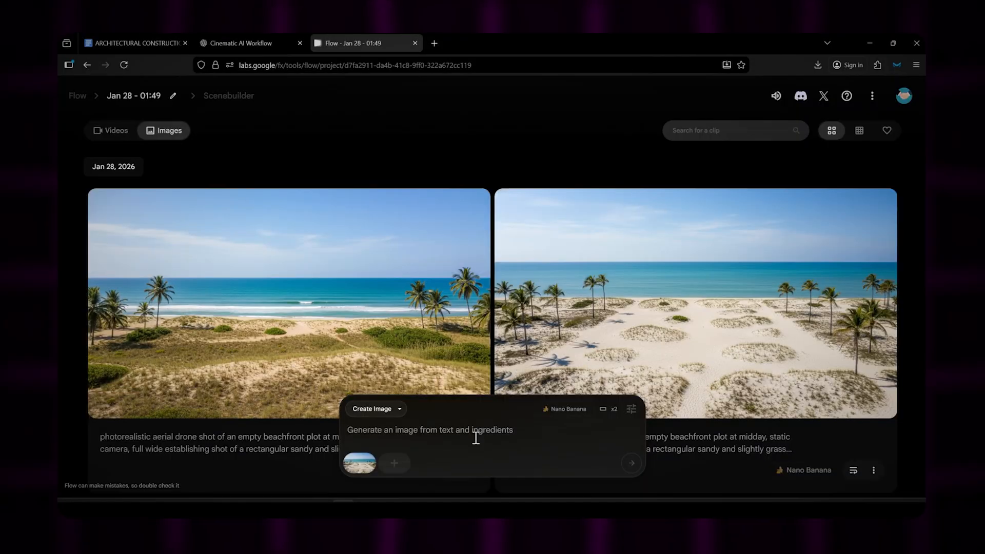
# Step: Copy the Image 2 land clearing prompt from "same beachfront plot" onward into Flow and generate images from it with the beach ingredient
pyautogui.click(246, 43)
pyautogui.scroll(-5, 314, 170)
pyautogui.moveTo(447, 235); pyautogui.dragTo(668, 354)
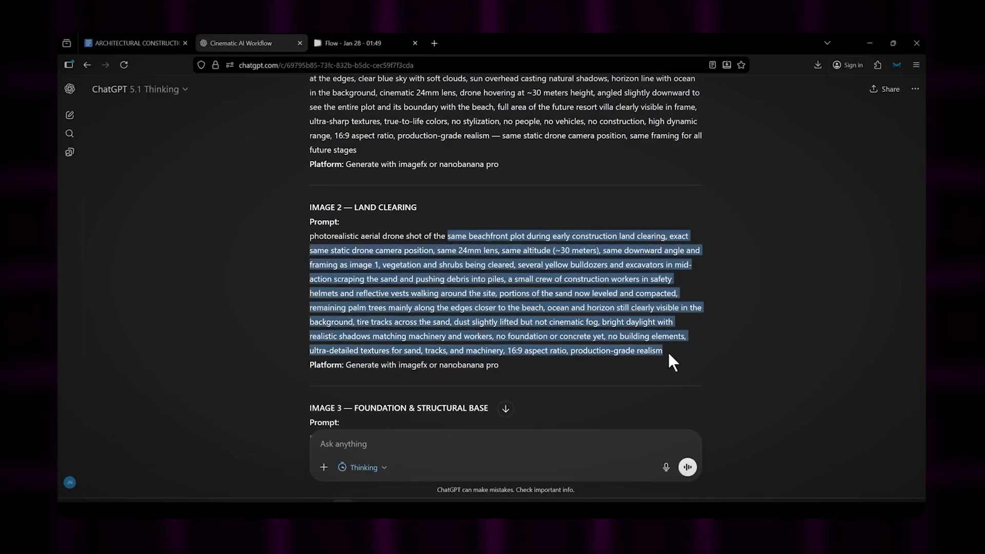
pyautogui.hotkey('ctrl', 'c')
pyautogui.click(359, 42)
pyautogui.click(402, 435)
pyautogui.hotkey('ctrl', 'v')
pyautogui.click(632, 463)
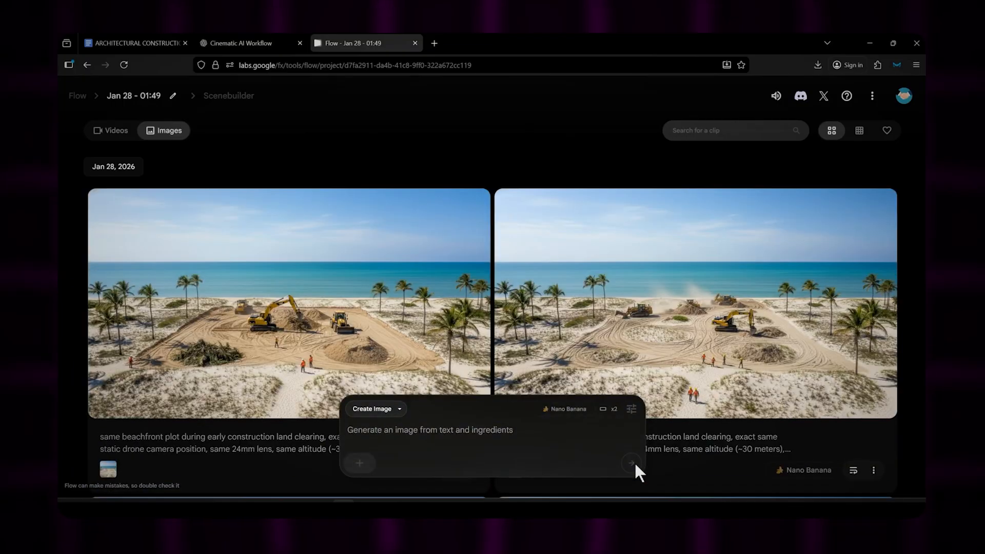
# Step: Download the land clearing image with dust behind the machines and upload it as a landscape-cropped prompt ingredient
pyautogui.click(857, 207)
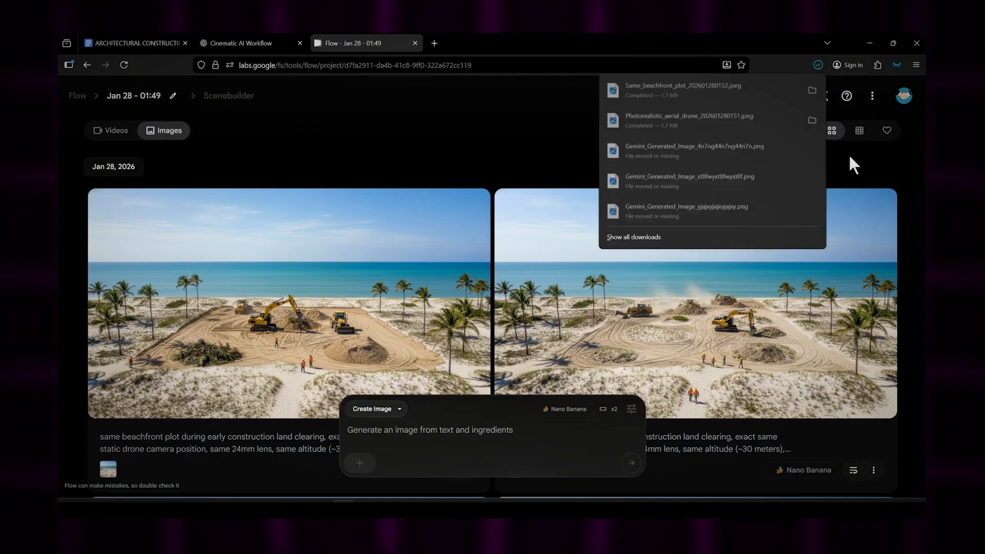
pyautogui.click(849, 154)
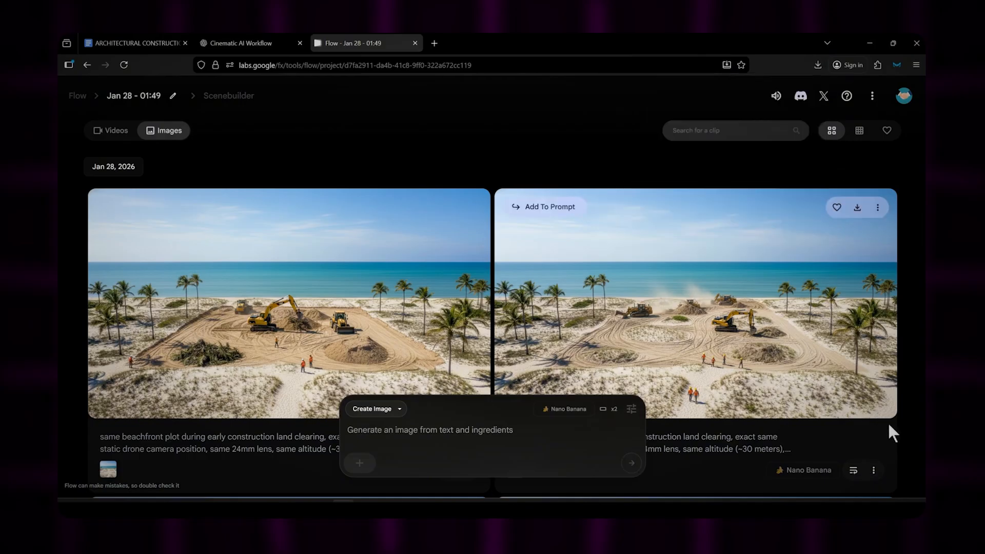
pyautogui.click(361, 463)
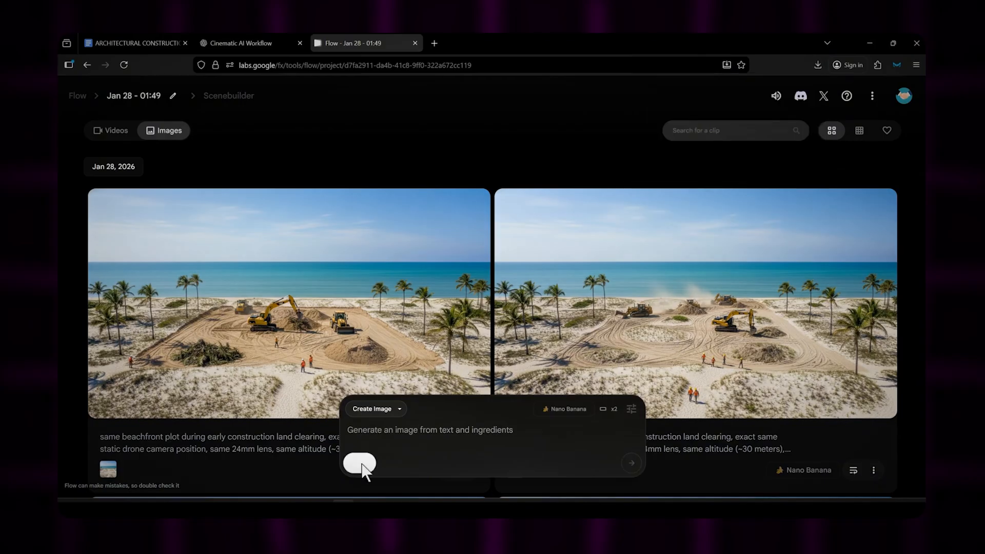
pyautogui.click(416, 351)
pyautogui.doubleClick(182, 140)
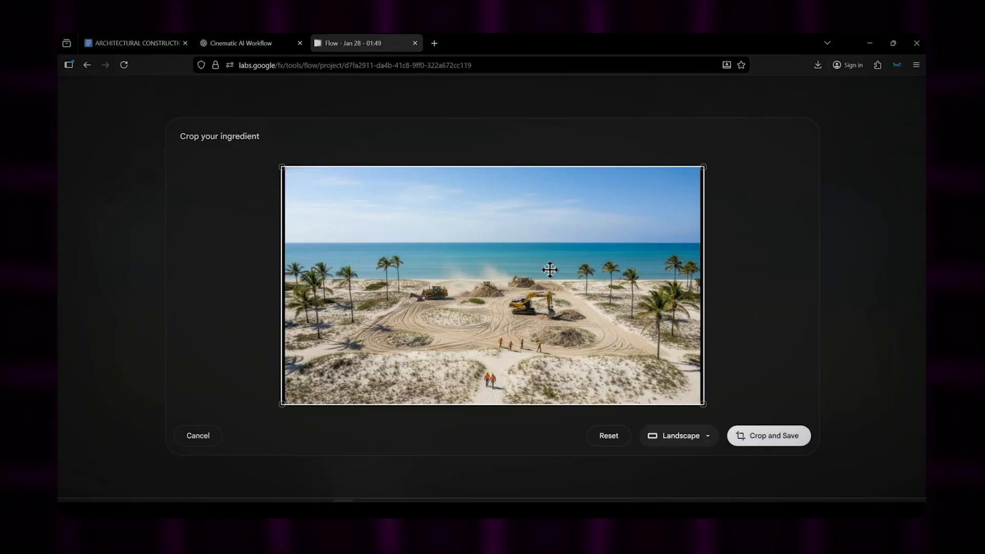
pyautogui.click(768, 436)
# Step: Copy the Image 3 foundation prompt from "same beachfront plot" onward in ChatGPT into Flow and generate images with the land clearing ingredient
pyautogui.click(257, 41)
pyautogui.middleClick(383, 190)
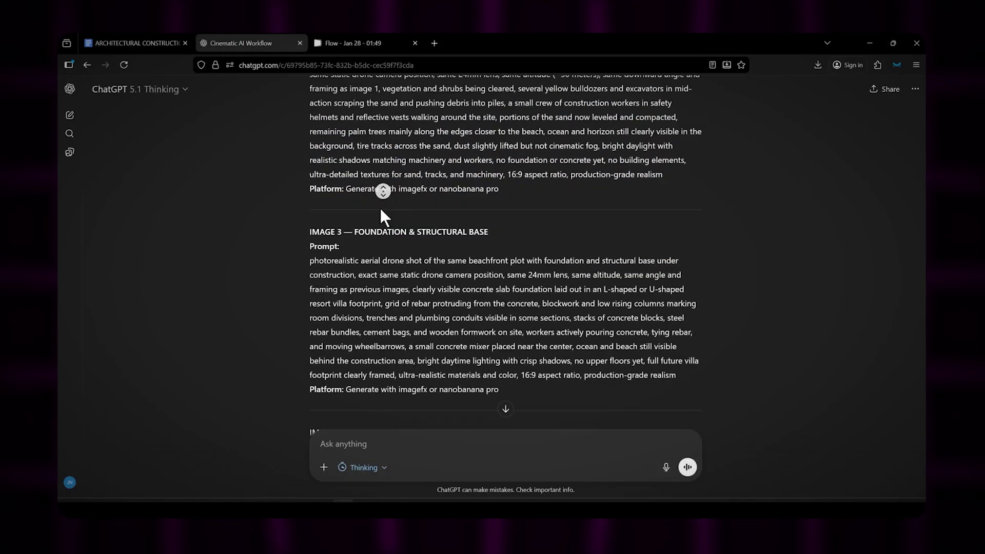
pyautogui.click(380, 203)
pyautogui.moveTo(448, 214); pyautogui.dragTo(677, 330)
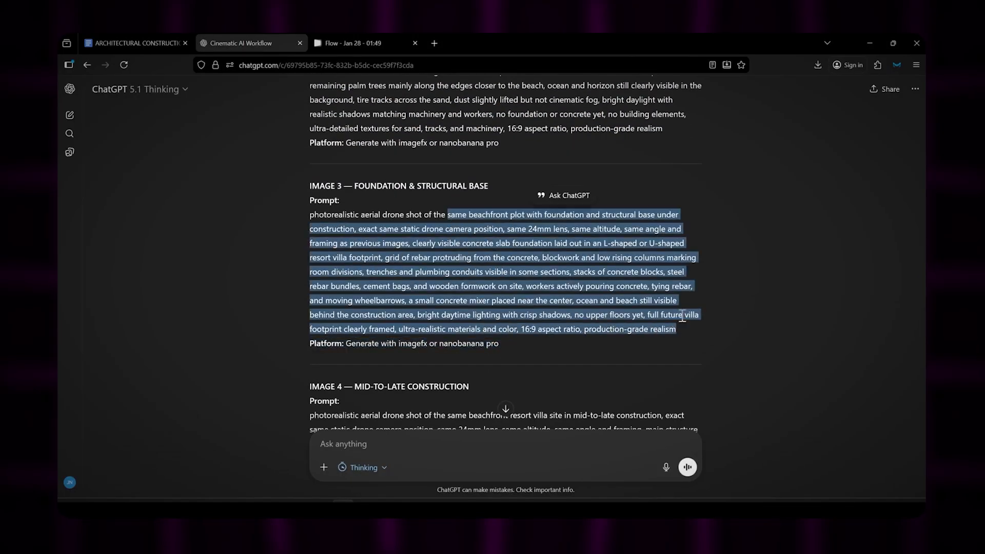
pyautogui.hotkey('ctrl', 'c')
pyautogui.click(353, 42)
pyautogui.click(408, 433)
pyautogui.hotkey('ctrl', 'v')
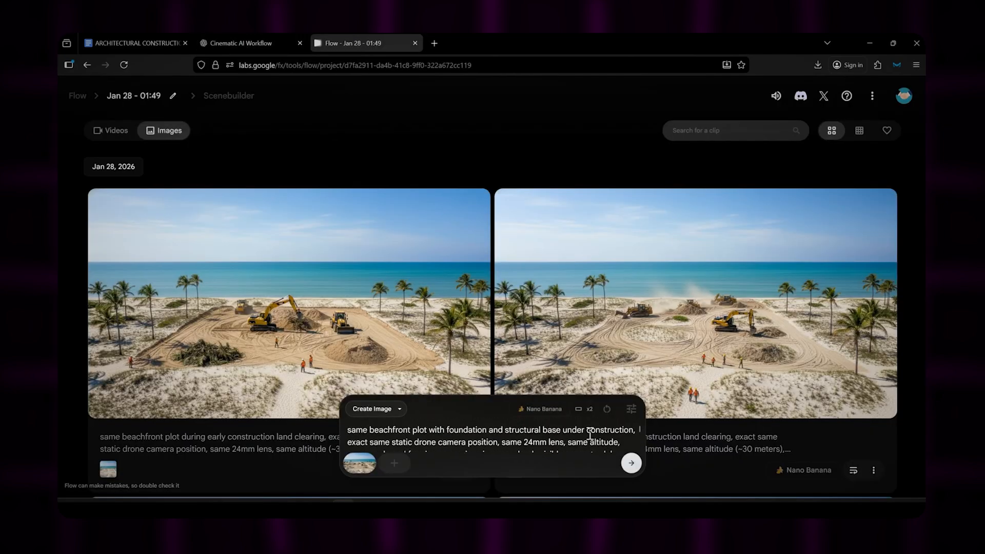
pyautogui.click(631, 463)
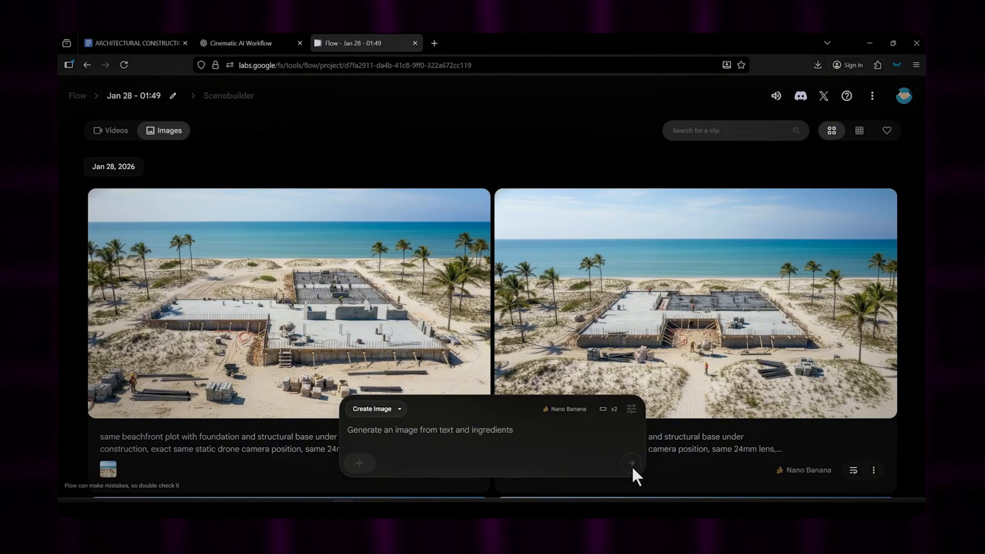
# Step: Download the foundation image with the symmetrical U-shaped slab and upload it as a landscape-cropped prompt ingredient
pyautogui.click(859, 208)
pyautogui.click(359, 463)
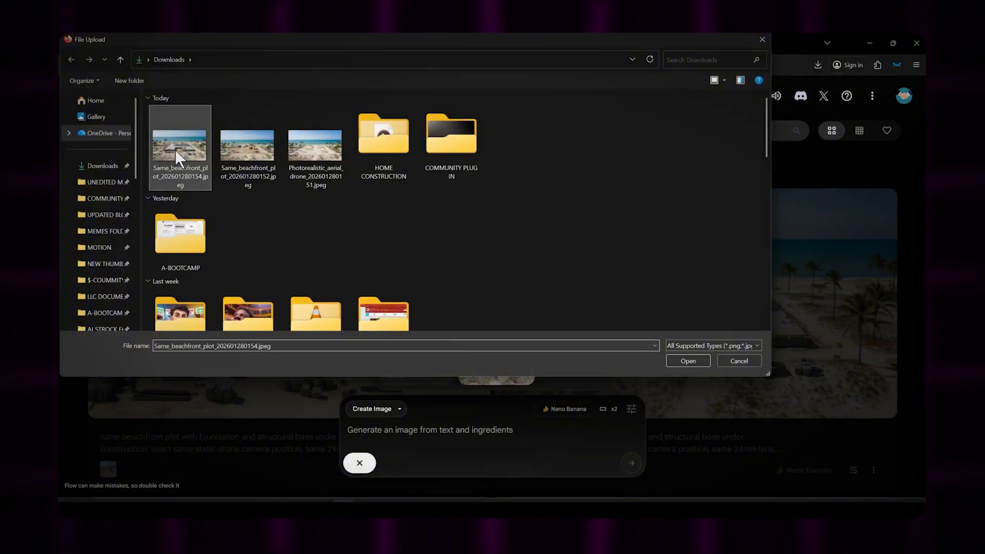
pyautogui.doubleClick(175, 147)
pyautogui.click(774, 436)
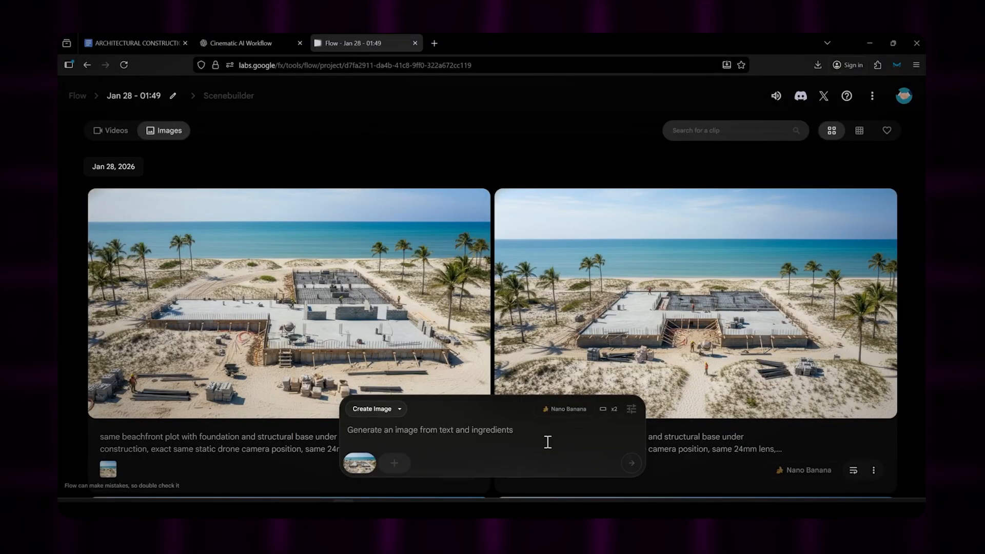
# Step: Copy the Image 4 mid-to-late construction prompt from "same beachfront resort villa" onward in ChatGPT into Flow and generate images with the foundation ingredient
pyautogui.click(241, 43)
pyautogui.scroll(-5, 378, 246)
pyautogui.moveTo(446, 239); pyautogui.dragTo(491, 367)
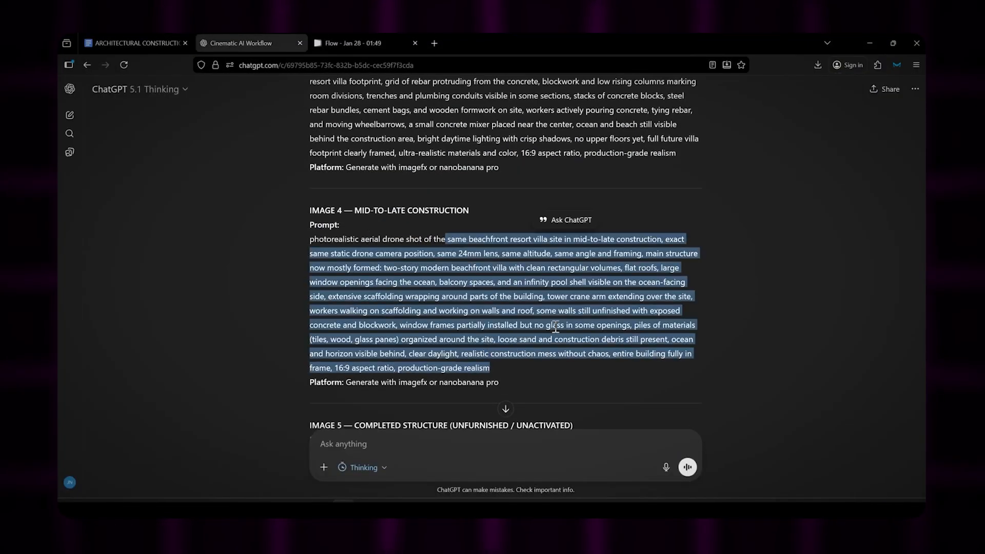
pyautogui.hotkey('ctrl', 'c')
pyautogui.click(353, 43)
pyautogui.click(584, 454)
pyautogui.hotkey('ctrl', 'v')
pyautogui.click(631, 462)
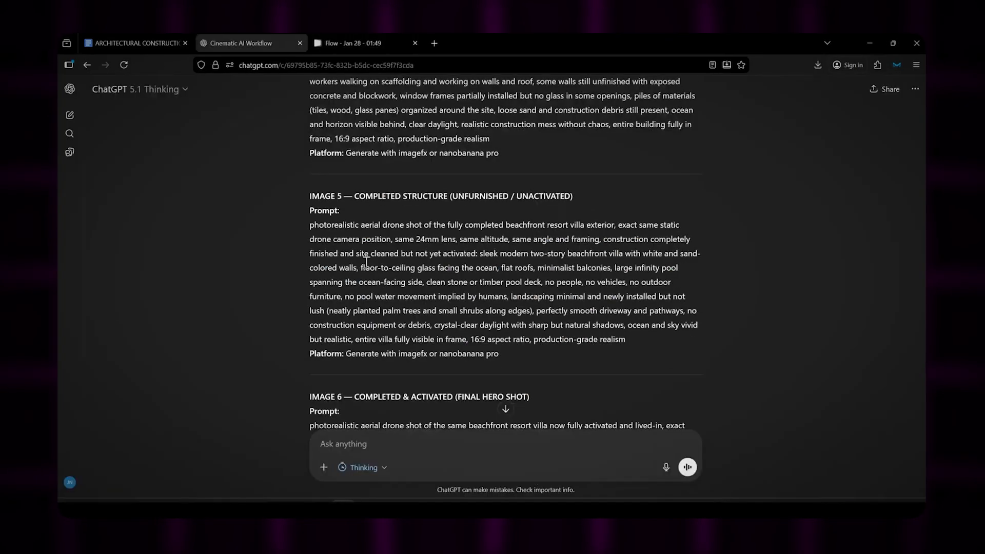
# Step: Select the Image 5 completed structure prompt text in ChatGPT
pyautogui.moveTo(675, 281); pyautogui.dragTo(644, 340)
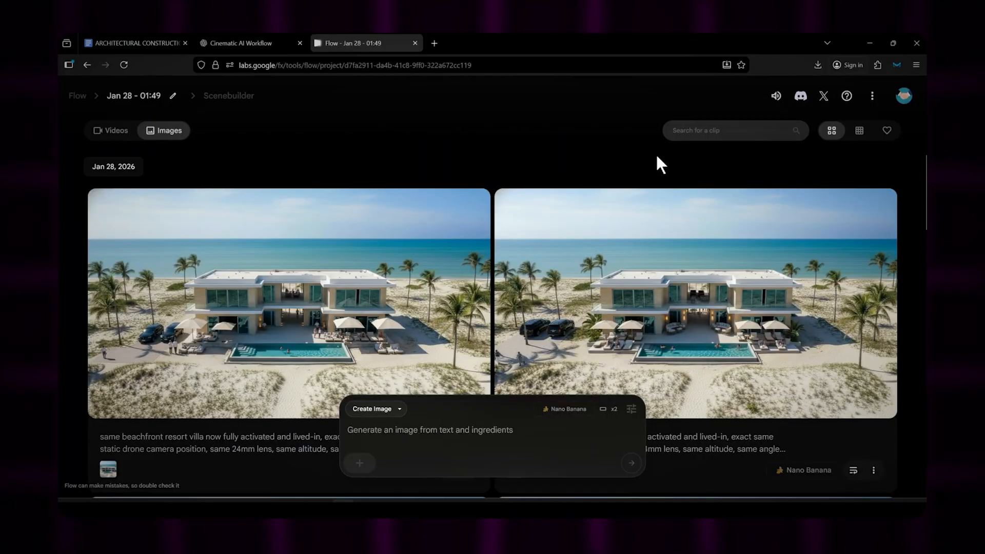
# Step: Create a new Flow project and set its generation mode to Frames to Video
pyautogui.click(78, 96)
pyautogui.scroll(-3, 402, 302)
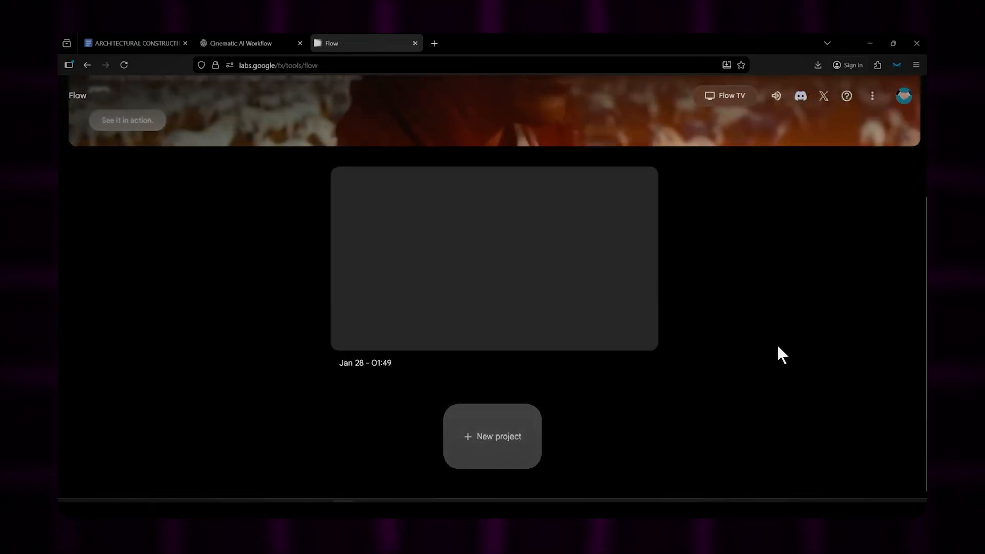
pyautogui.click(484, 434)
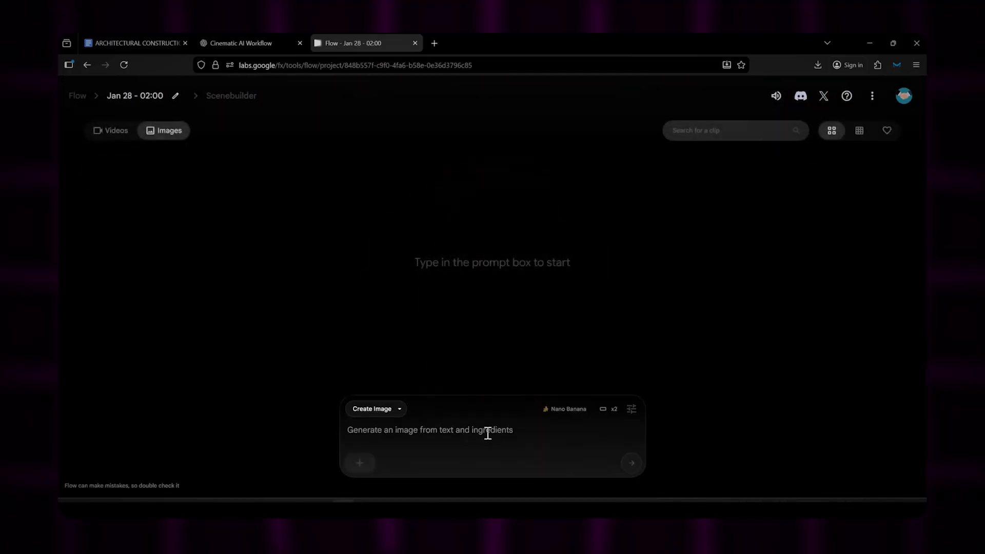
pyautogui.click(396, 409)
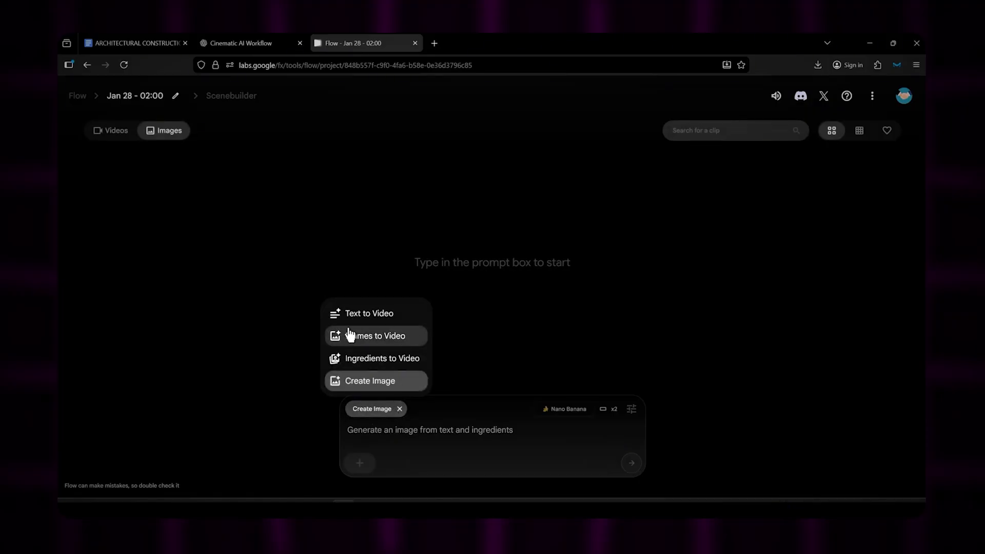
pyautogui.click(380, 336)
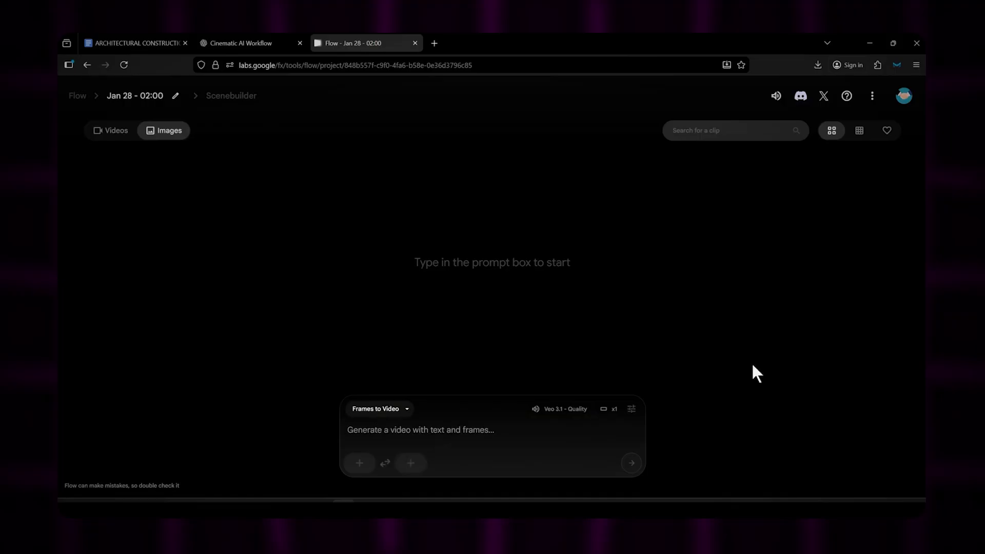
# Step: Upload the untouched white-sand beach image as the first frame with a landscape crop
pyautogui.click(359, 462)
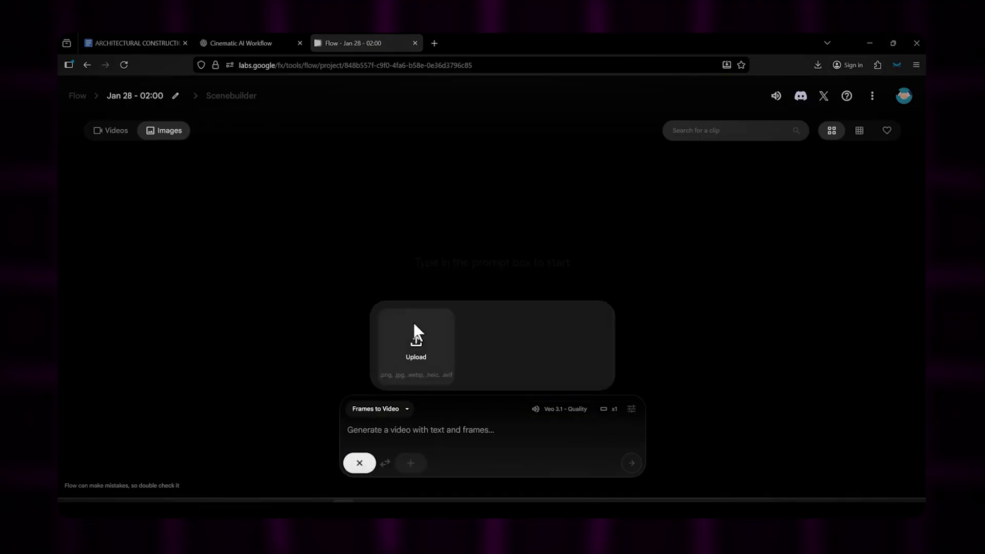
pyautogui.click(413, 322)
pyautogui.doubleClick(510, 147)
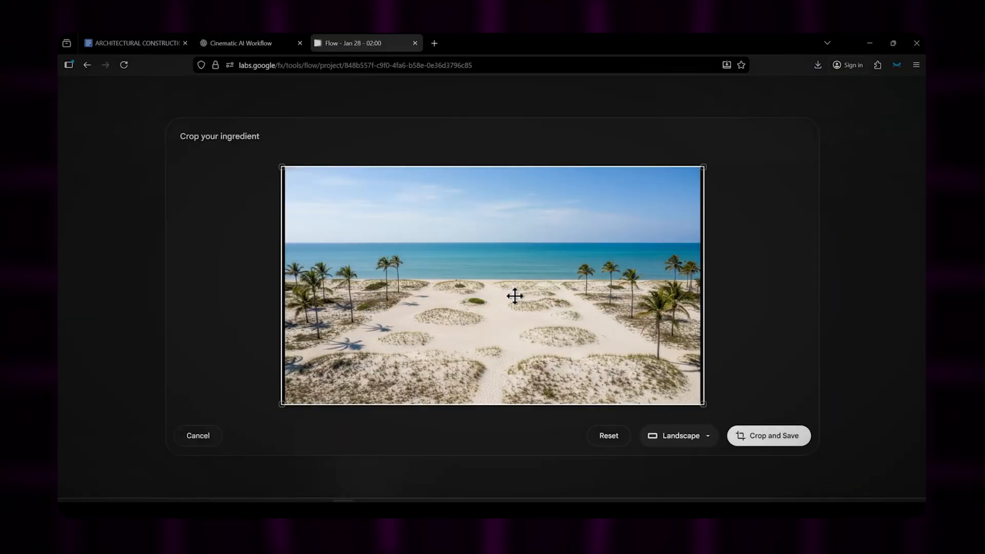
pyautogui.click(771, 440)
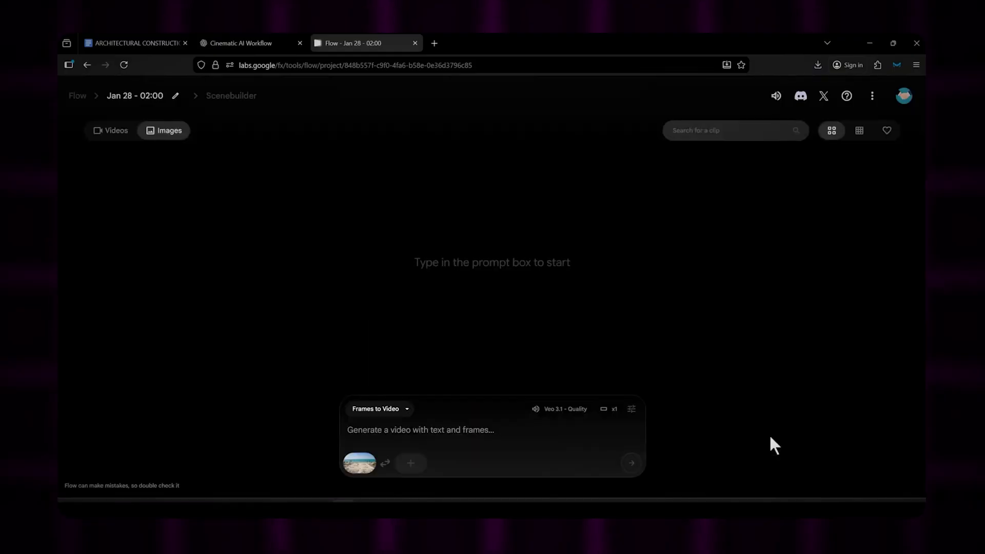
# Step: Upload the land clearing image as the last frame with a landscape crop, and check both frame previews
pyautogui.click(411, 462)
pyautogui.click(411, 349)
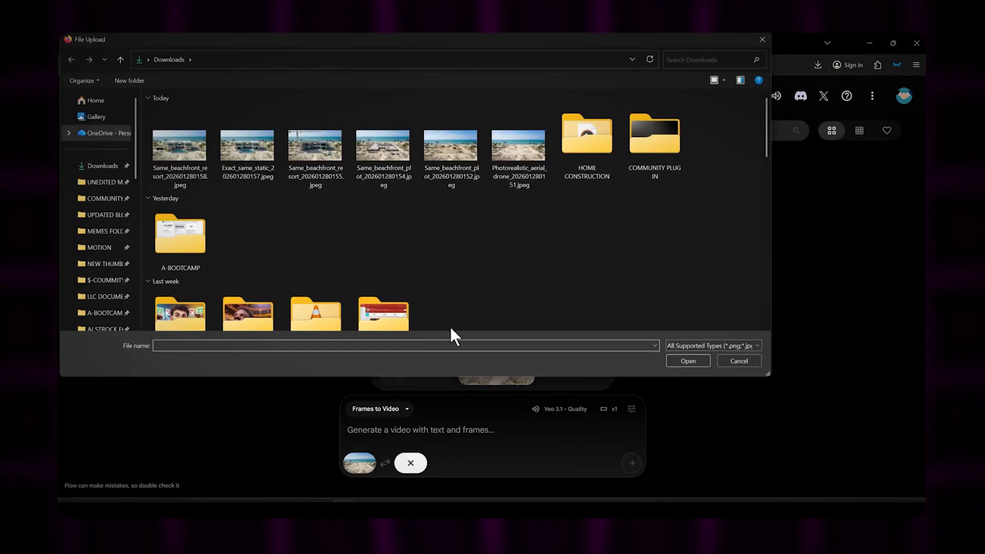
pyautogui.doubleClick(446, 145)
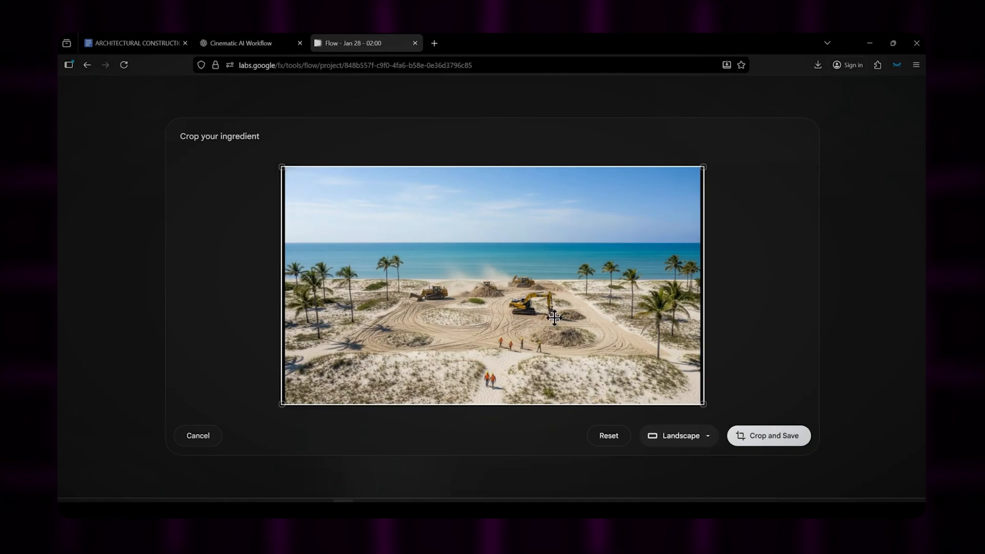
pyautogui.click(771, 440)
pyautogui.moveTo(361, 462)
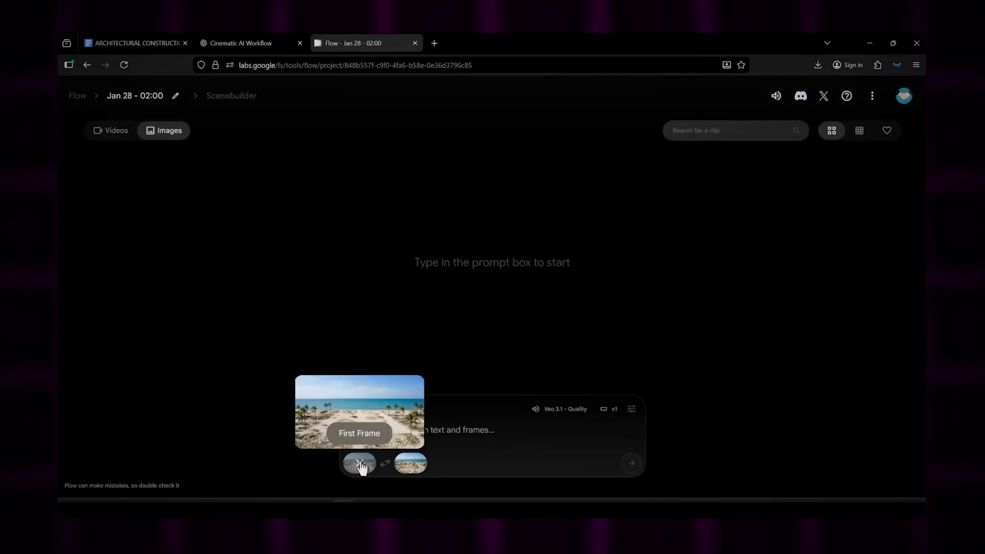
pyautogui.moveTo(410, 466)
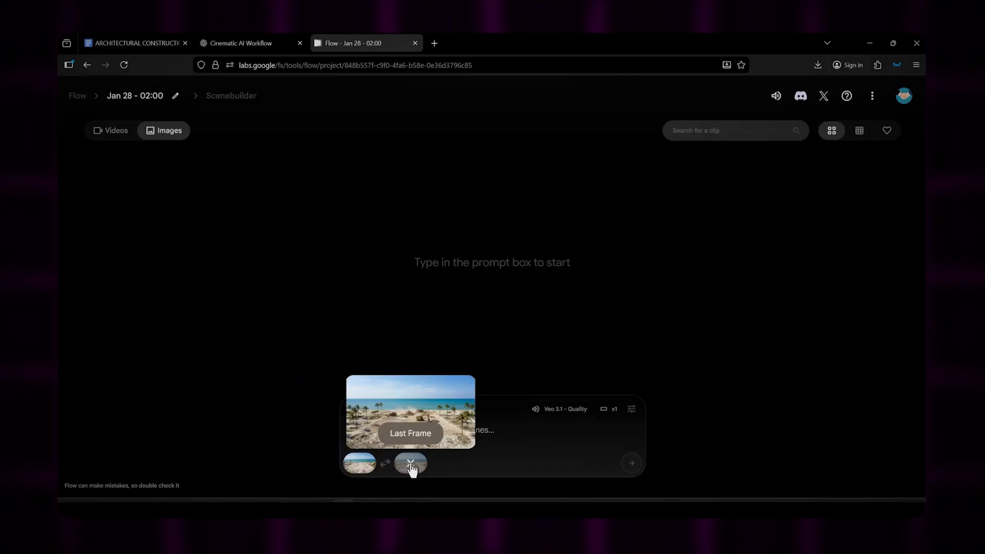
# Step: Copy the Video 1 raw land to land clearing animation prompt from ChatGPT into the Flow video prompt
pyautogui.click(250, 42)
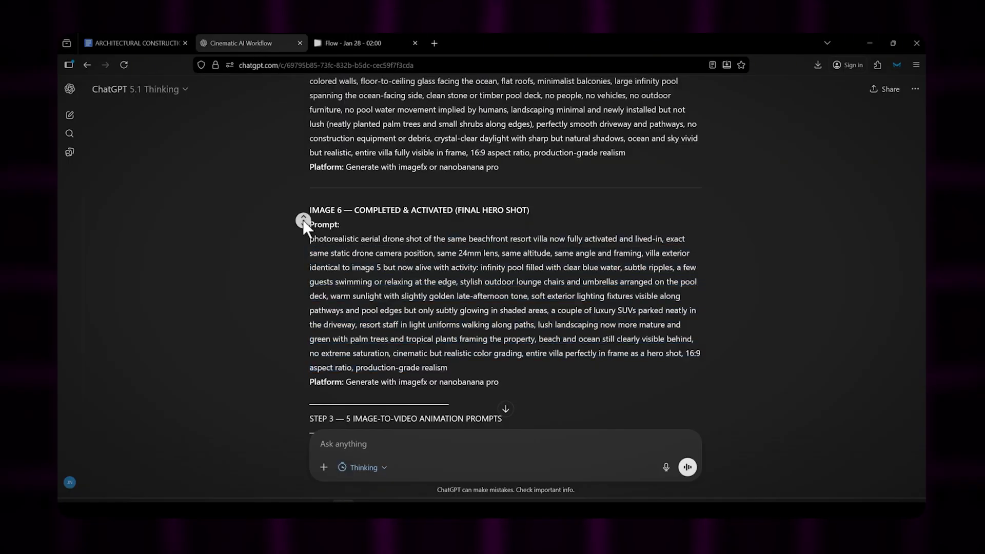
pyautogui.scroll(-5, 301, 225)
pyautogui.scroll(-1, 301, 235)
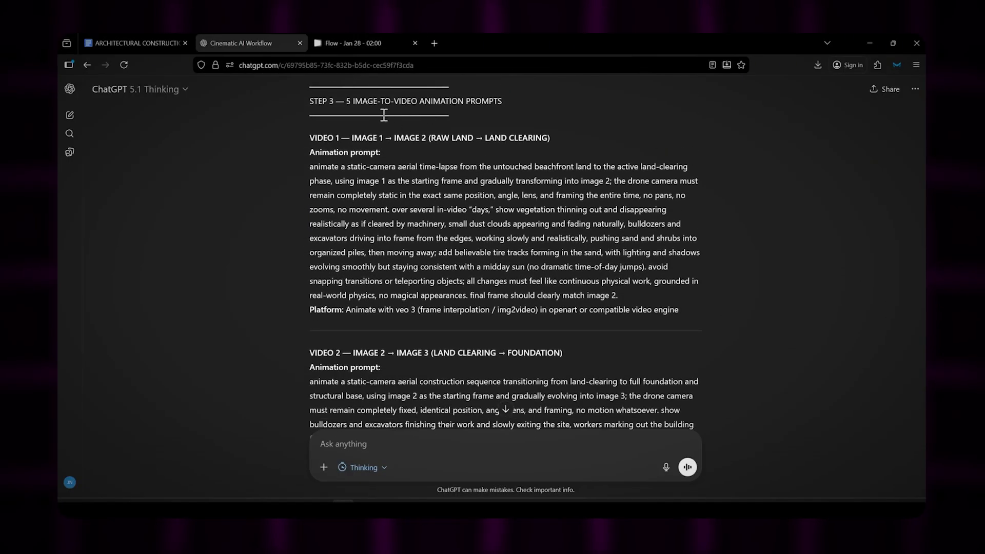
pyautogui.tripleClick(386, 101)
pyautogui.click(328, 235)
pyautogui.moveTo(364, 138); pyautogui.dragTo(428, 138)
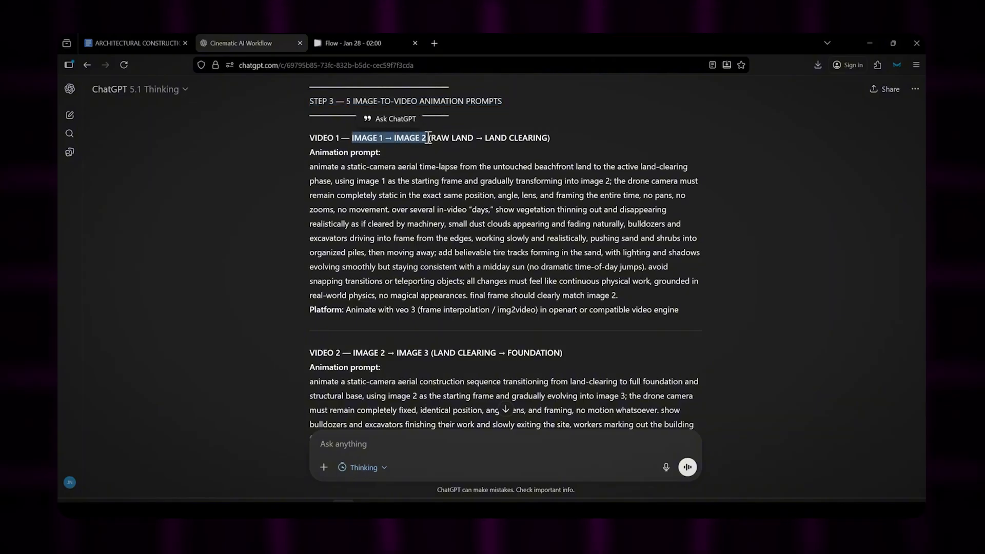
pyautogui.tripleClick(404, 258)
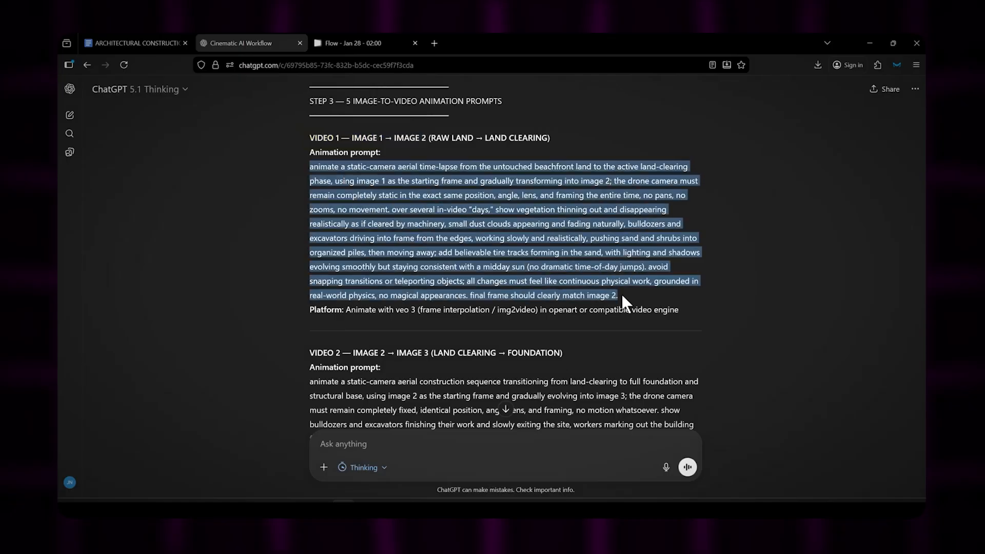
pyautogui.click(349, 41)
pyautogui.click(427, 421)
pyautogui.hotkey('ctrl', 'v')
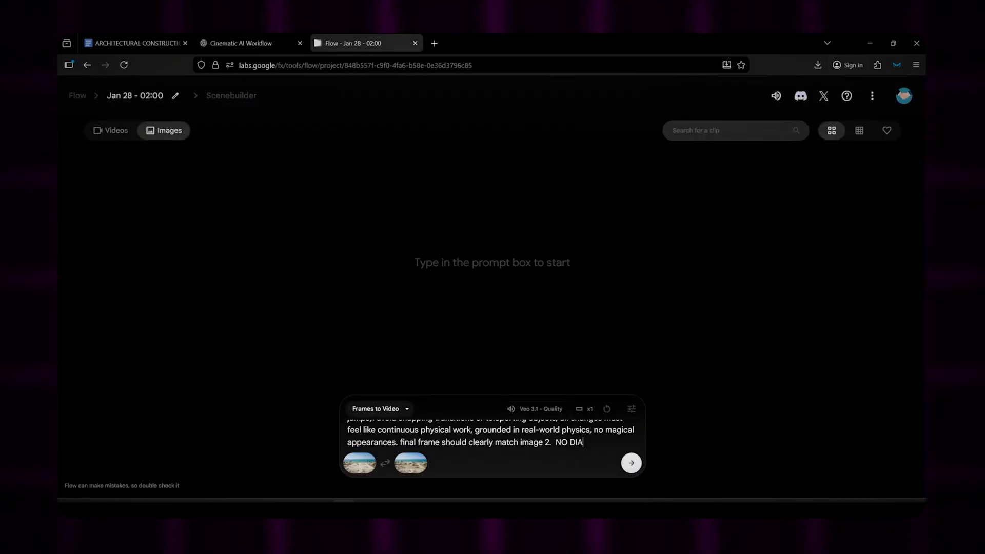
# Step: Append "NO DIALOG, NO VOICOVER, NO BACKGROUND MUSIC, JUST RELEVANT SOUND EFFECTS" to the prompt and generate the video
pyautogui.write('NO DIALOG, NO VOICEOVER, NO BACKGROUND MUSIC, JUST RELEVANT SOUND EFFECTS')
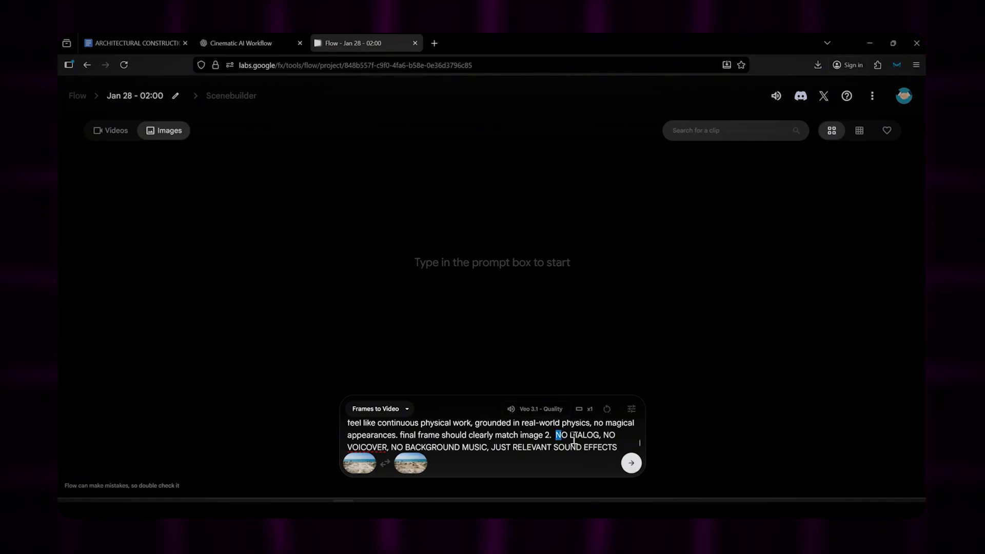
pyautogui.moveTo(573, 439); pyautogui.dragTo(628, 450)
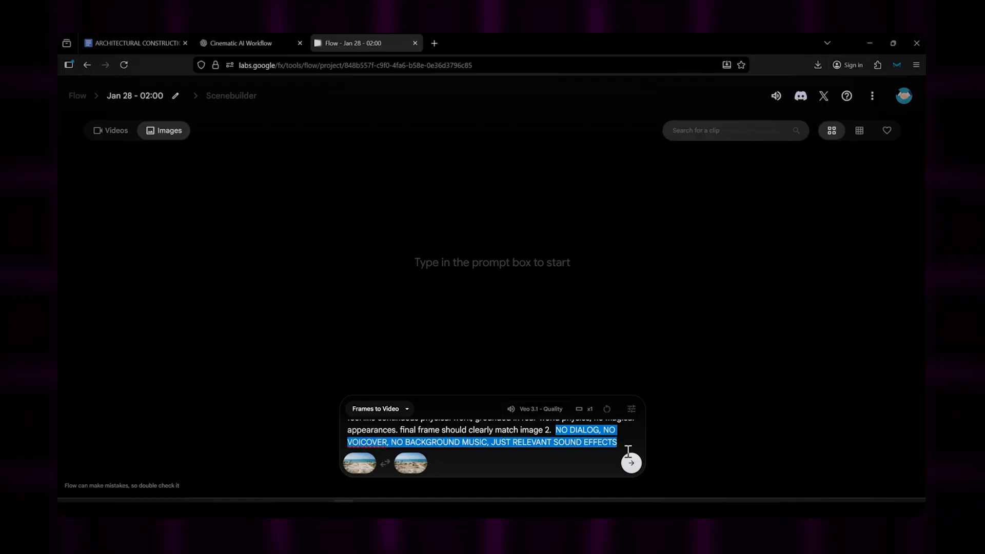
pyautogui.click(631, 462)
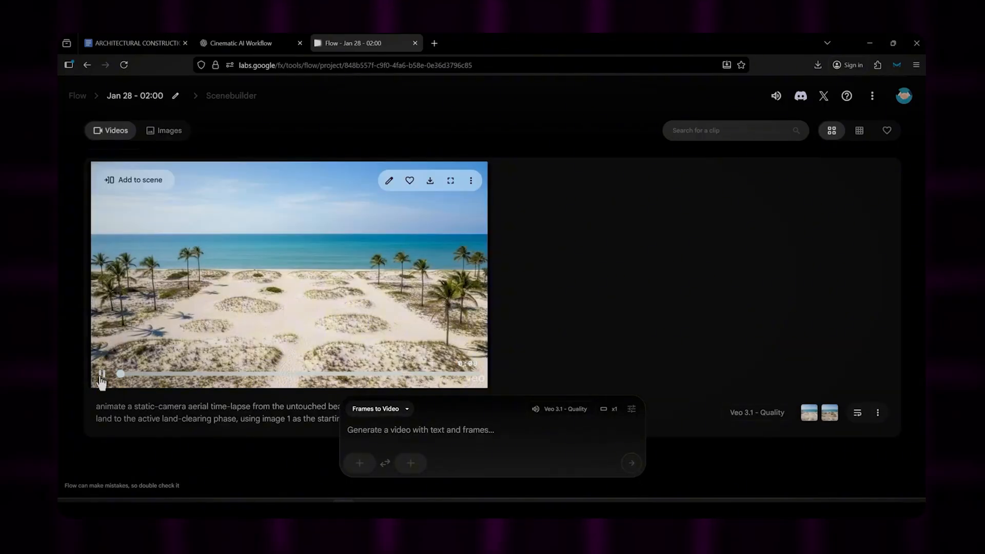
# Step: Play the generated land clearing video and download it at Original size (720p)
pyautogui.click(101, 374)
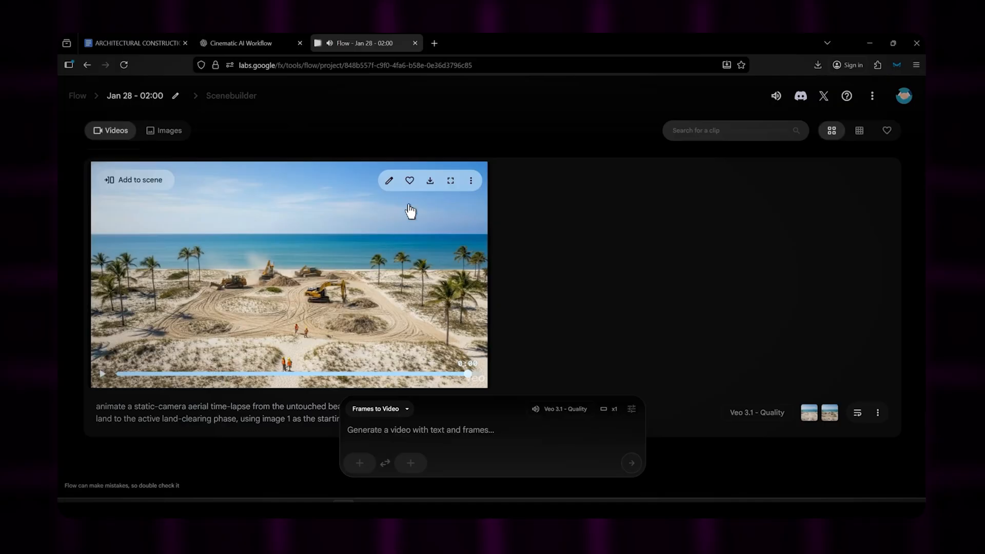
pyautogui.click(429, 182)
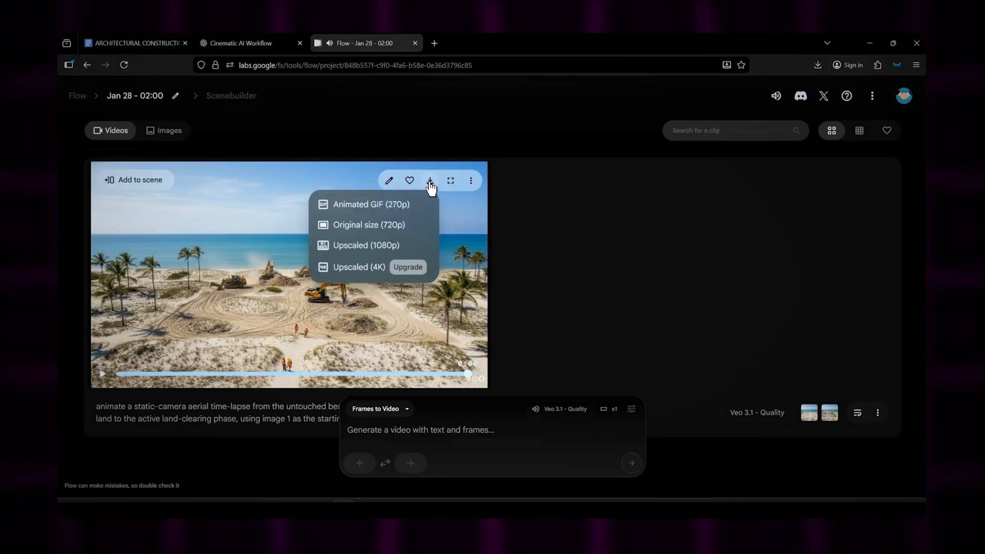
pyautogui.click(388, 226)
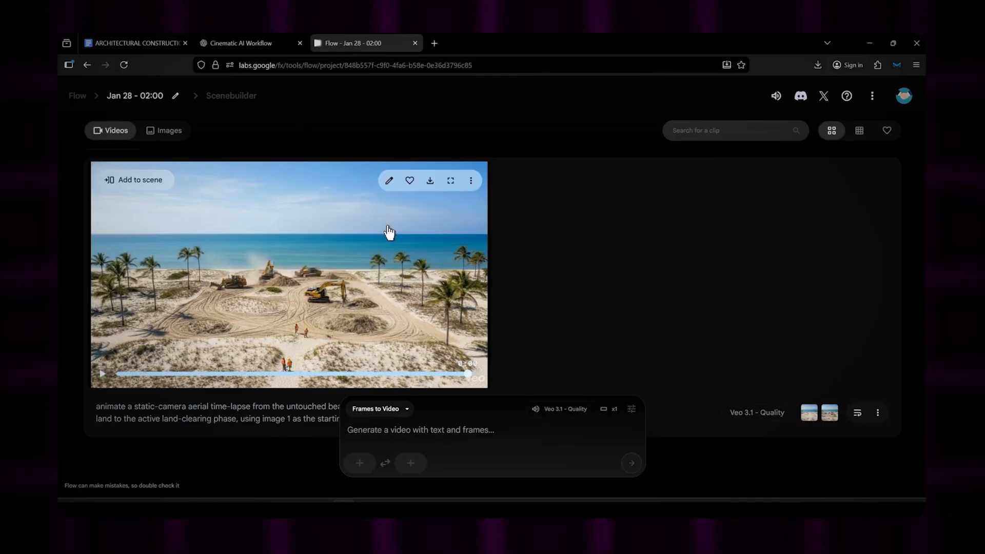
pyautogui.click(607, 289)
# Step: Set the land clearing image as the first frame and upload the foundation image as the landscape-cropped last frame
pyautogui.click(359, 462)
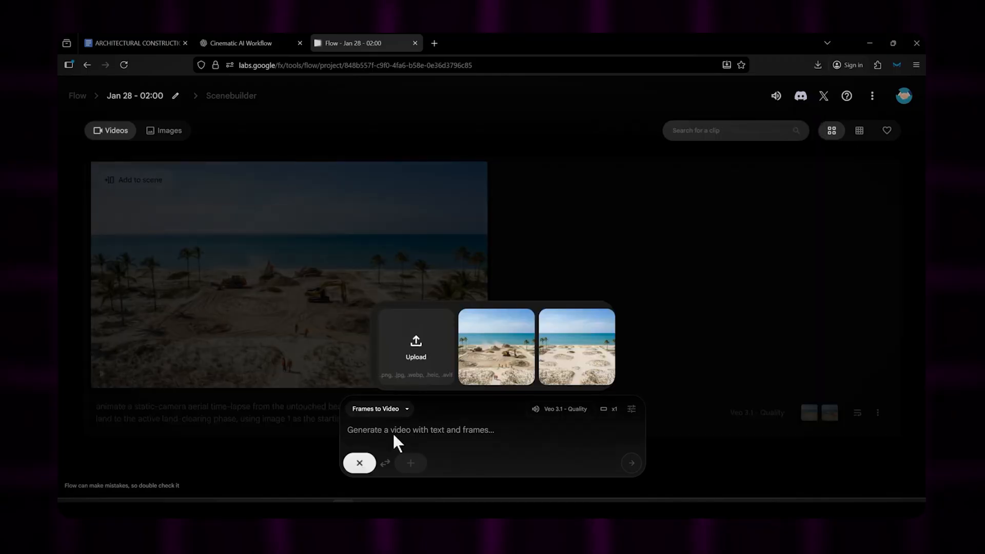
pyautogui.click(491, 356)
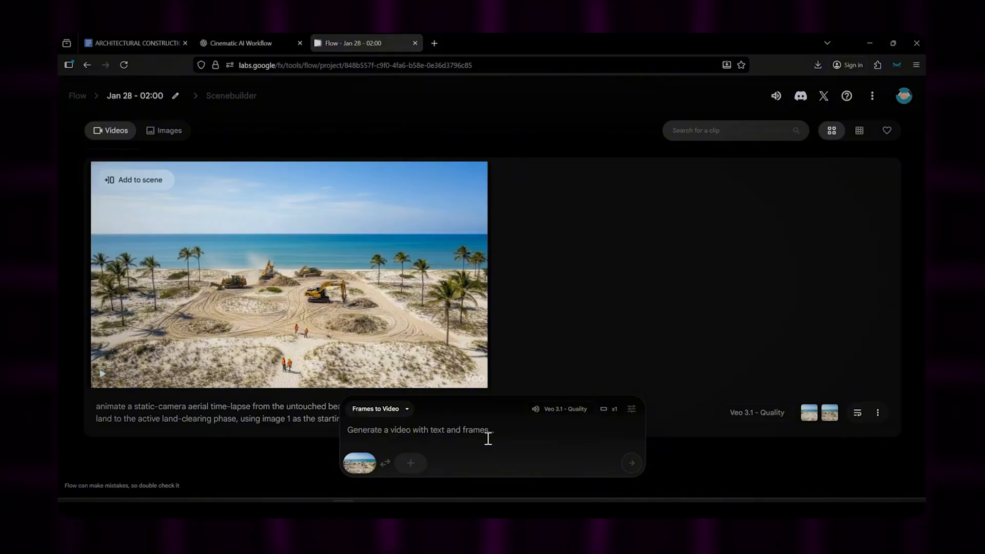
pyautogui.click(406, 465)
pyautogui.click(474, 355)
pyautogui.doubleClick(330, 138)
pyautogui.click(756, 435)
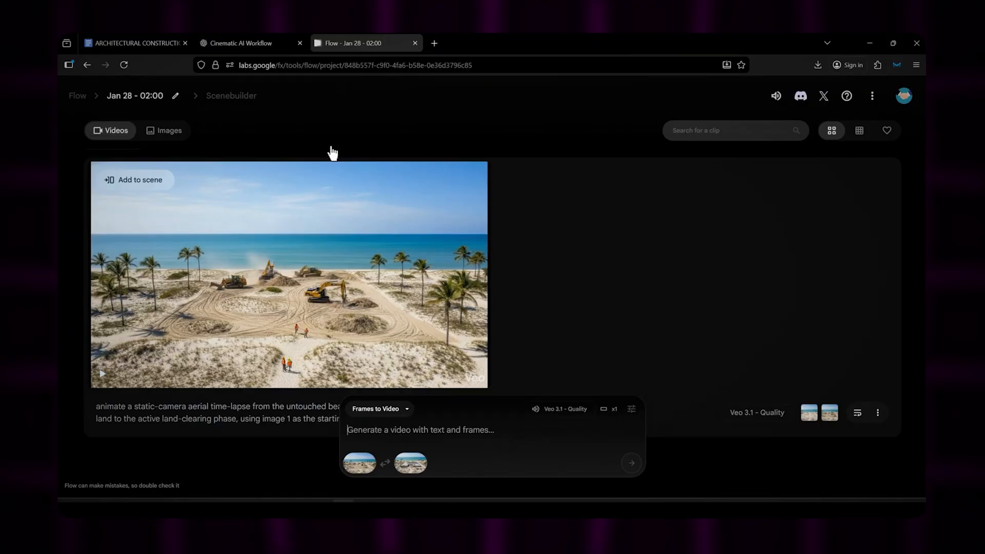
# Step: Copy the Video 2 land clearing to foundation animation prompt from ChatGPT into the Flow video prompt and generate the video
pyautogui.click(241, 43)
pyautogui.scroll(-7, 305, 217)
pyautogui.moveTo(307, 211); pyautogui.dragTo(522, 354)
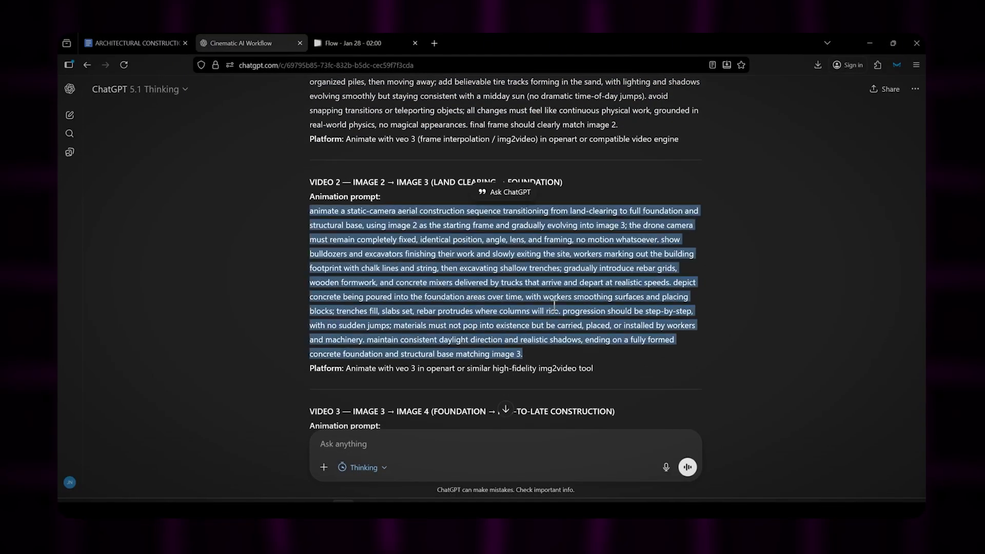
pyautogui.click(359, 42)
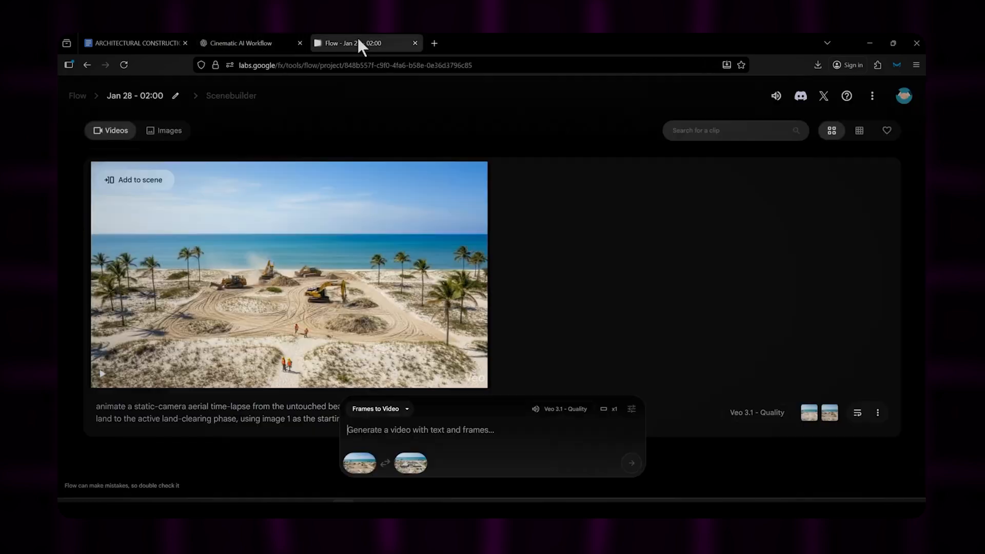
pyautogui.click(441, 451)
pyautogui.hotkey('ctrl', 'v')
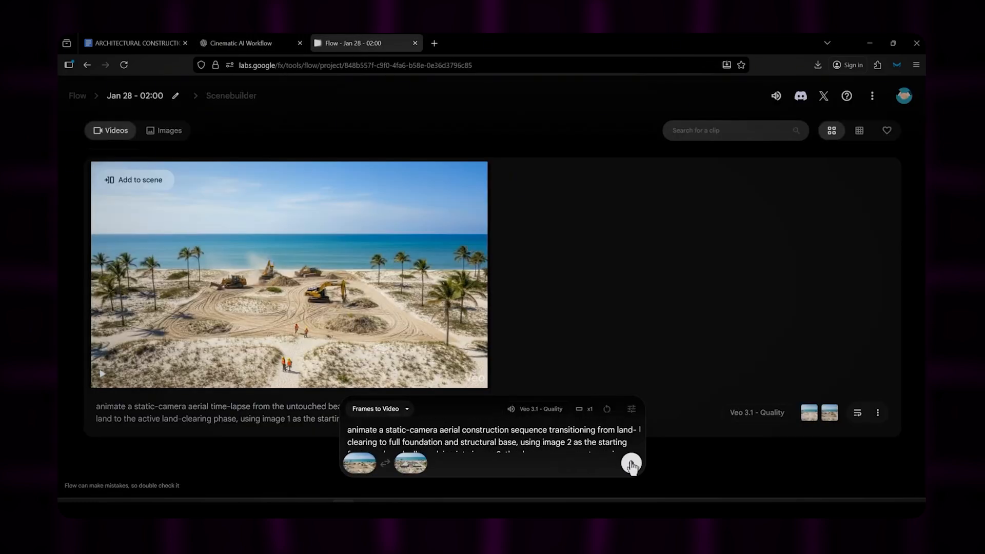
pyautogui.click(631, 463)
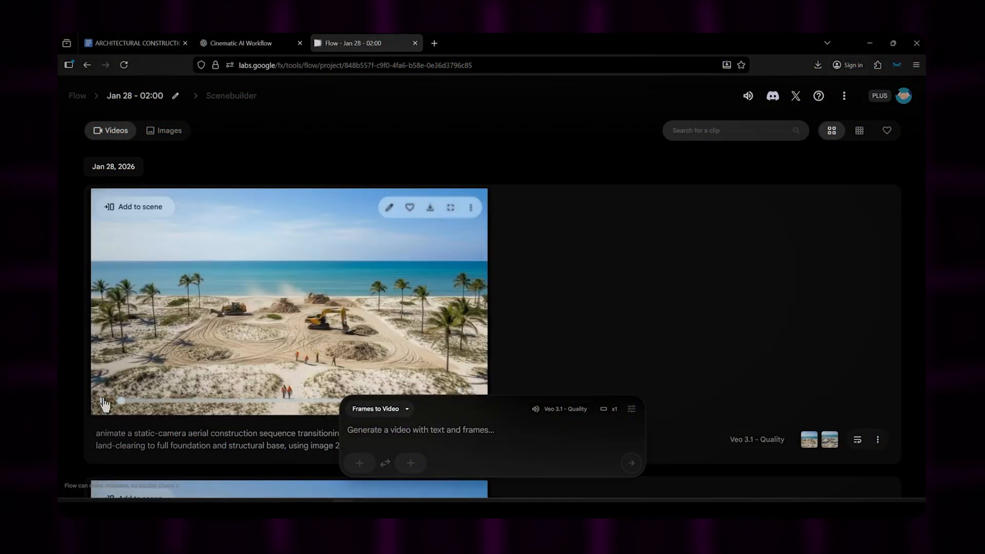
pyautogui.click(100, 402)
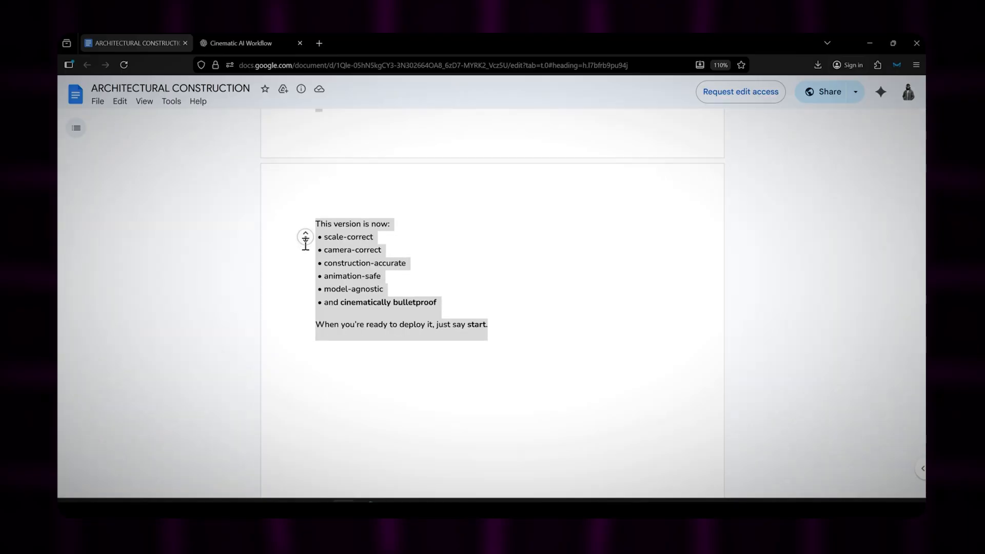
# Step: Copy the swing-pop paragraph under the Music Generation Prompt heading in the ARCHITECTURAL CONSTRUCTION document
pyautogui.scroll(-3, 306, 241)
pyautogui.scroll(-4, 305, 258)
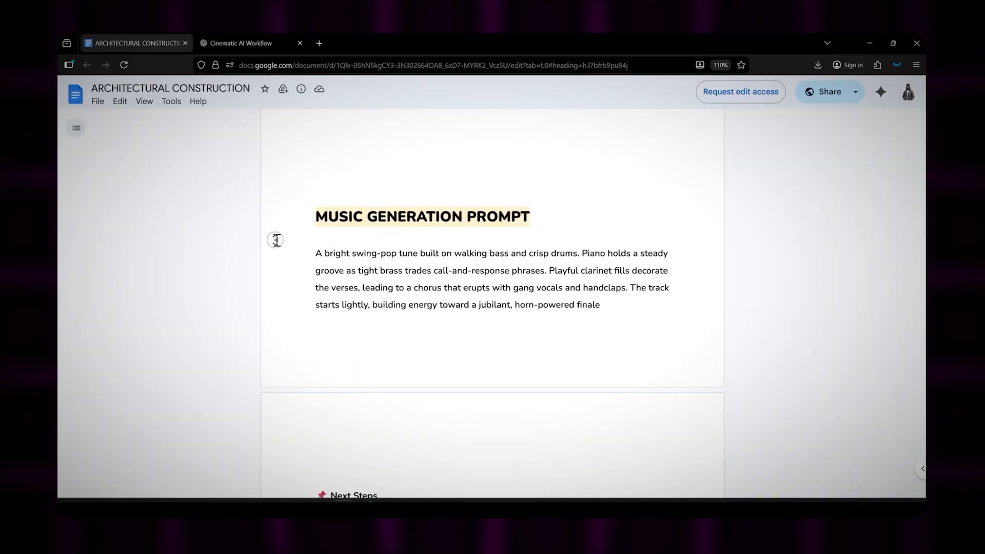
pyautogui.scroll(1, 277, 240)
pyautogui.moveTo(283, 227); pyautogui.dragTo(549, 217)
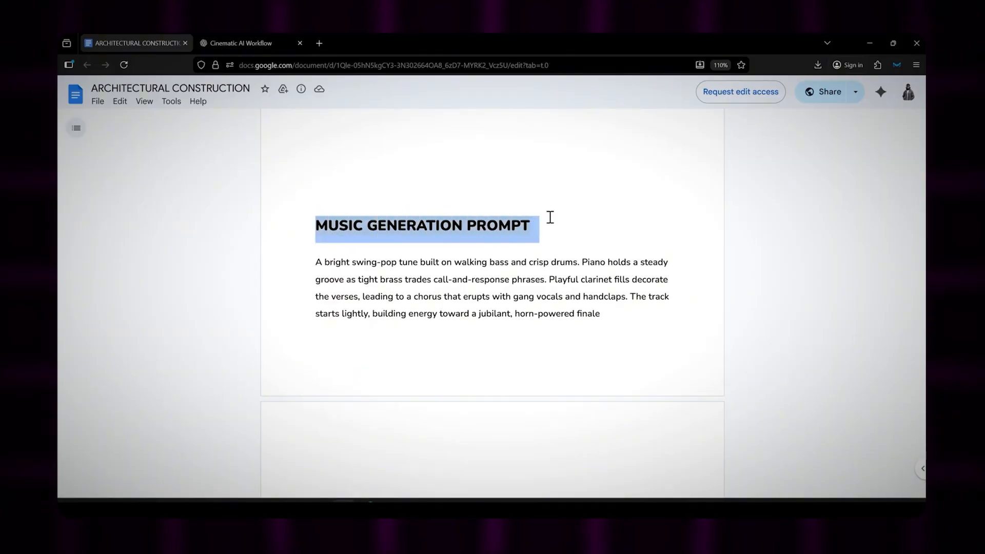
pyautogui.click(346, 267)
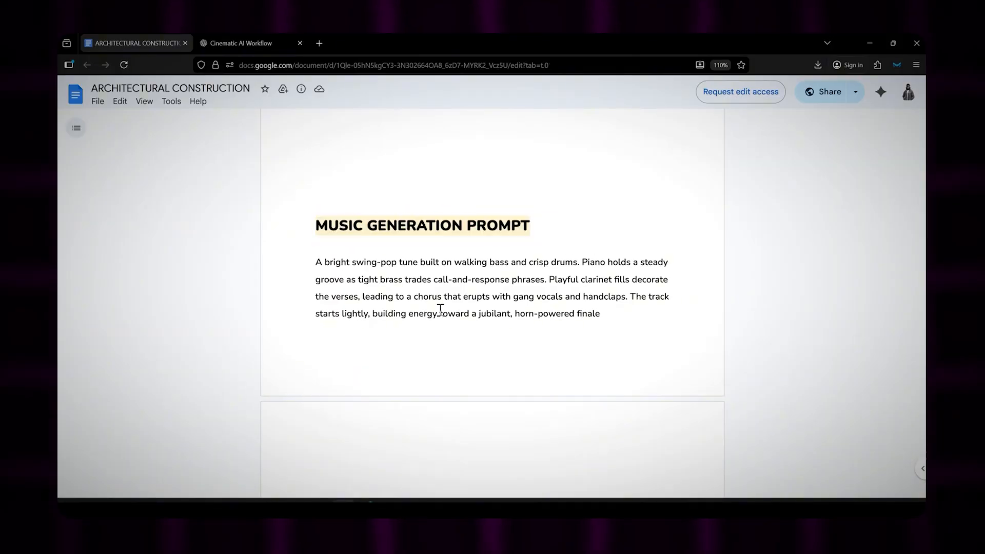
pyautogui.tripleClick(440, 310)
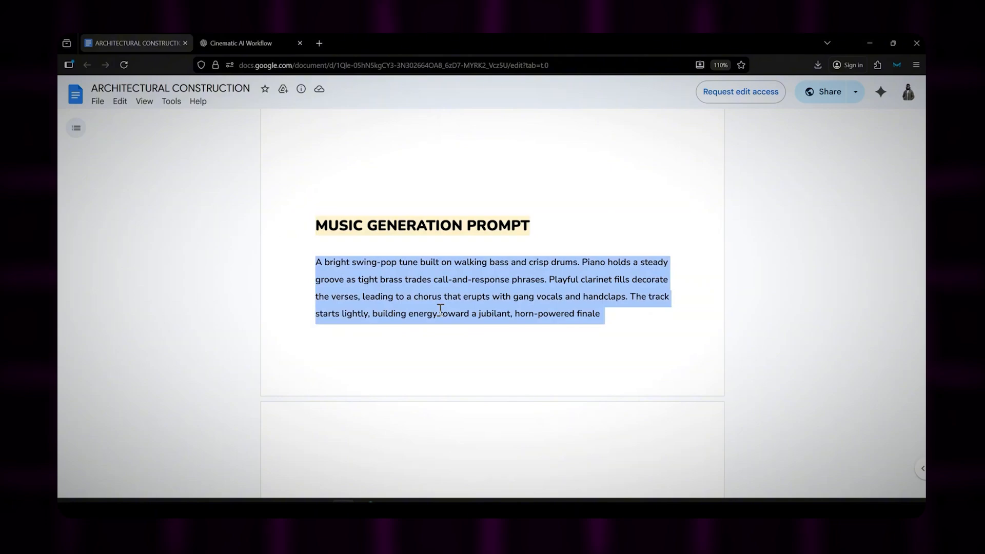
# Step: Search the web for "suno ai" in a new browser tab, open the Suno site and go to its song creation page
pyautogui.click(319, 43)
pyautogui.write('suno ai')
pyautogui.press('Return')
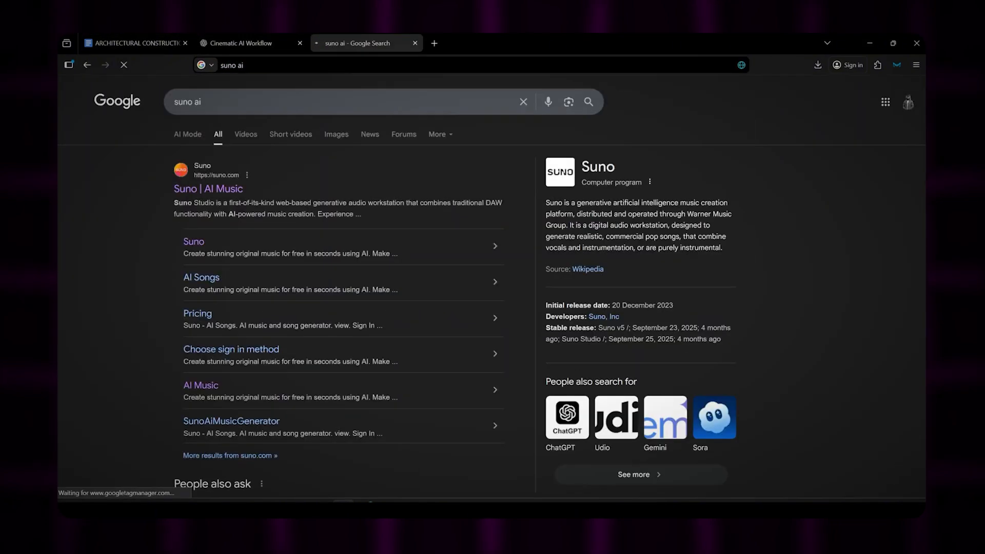
pyautogui.click(215, 188)
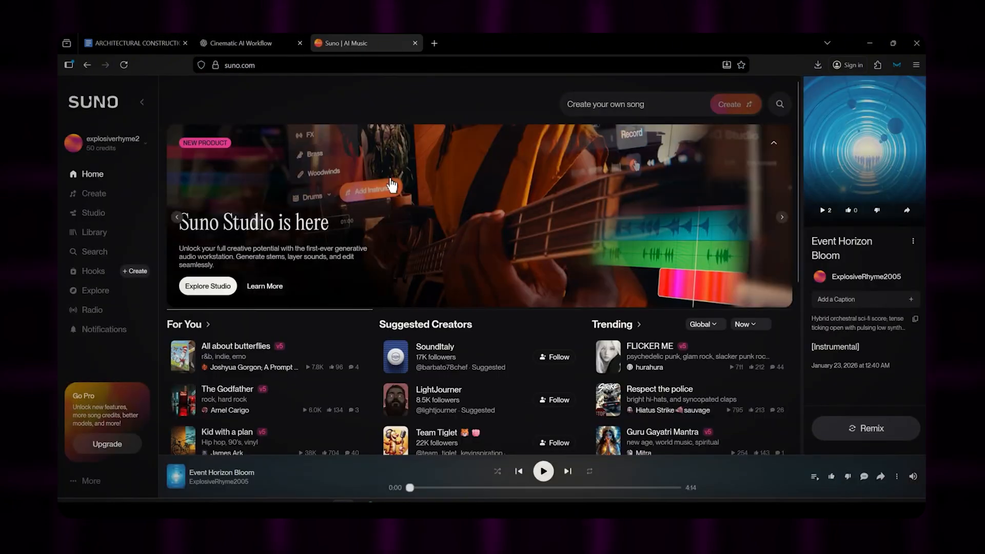
pyautogui.click(104, 198)
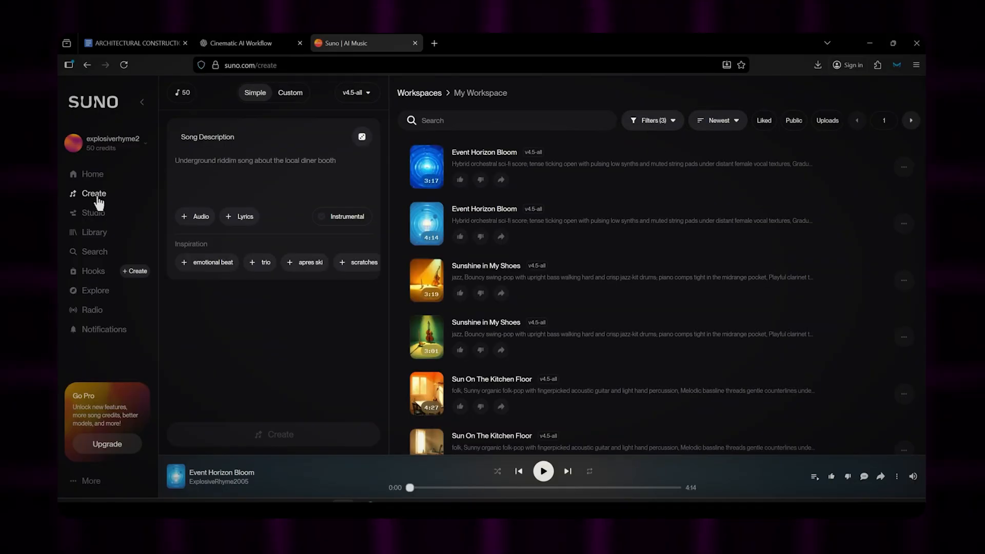
# Step: Paste the music prompt as the song description, make the song instrumental and generate it
pyautogui.click(213, 167)
pyautogui.hotkey('ctrl', 'v')
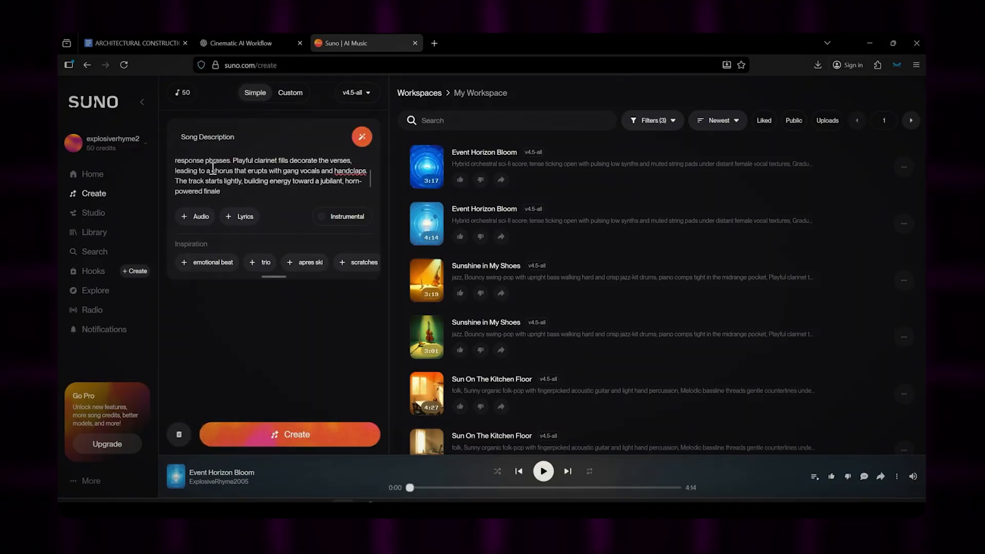
pyautogui.click(339, 216)
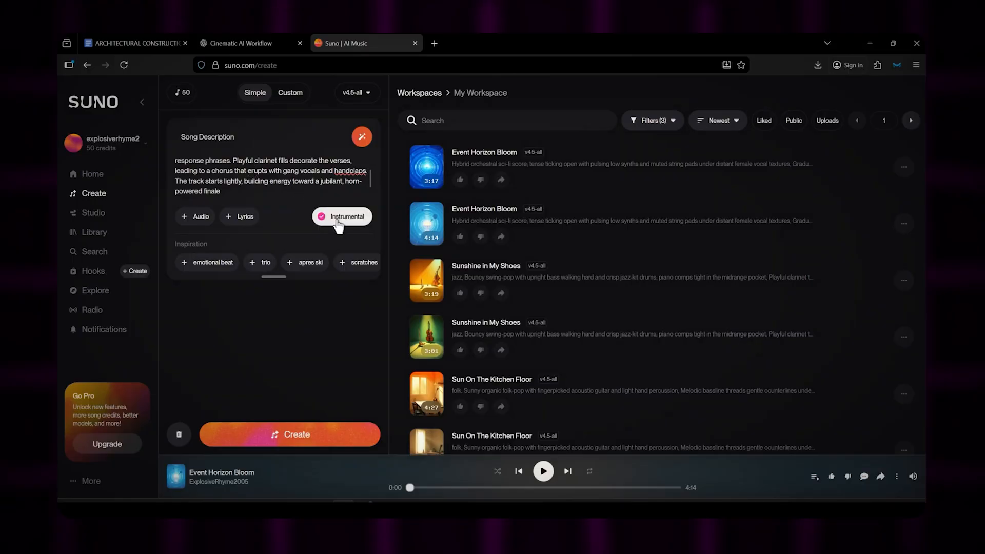
pyautogui.click(307, 435)
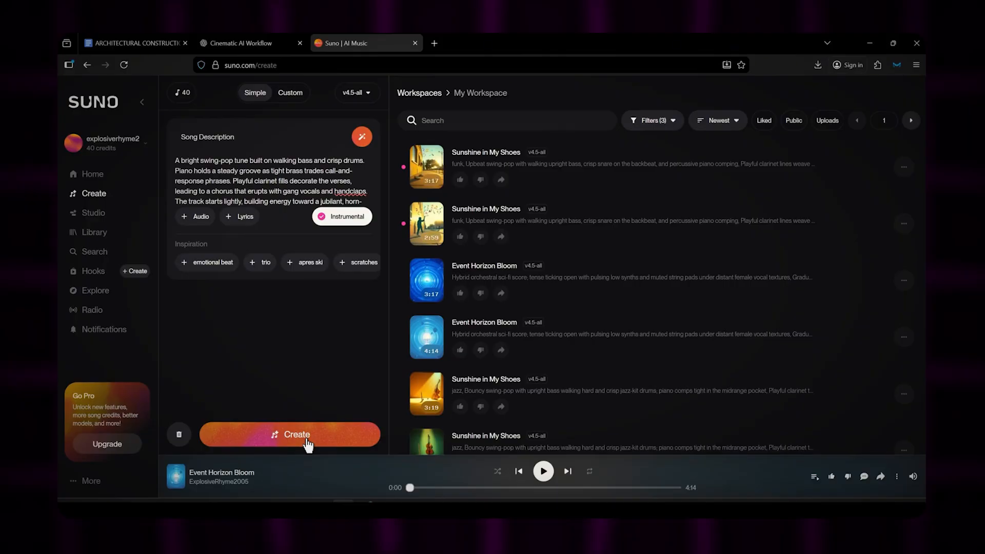
# Step: Listen to the newly generated 2:59 version of "Sunshine in My Shoes" and download it as an MP3
pyautogui.click(427, 224)
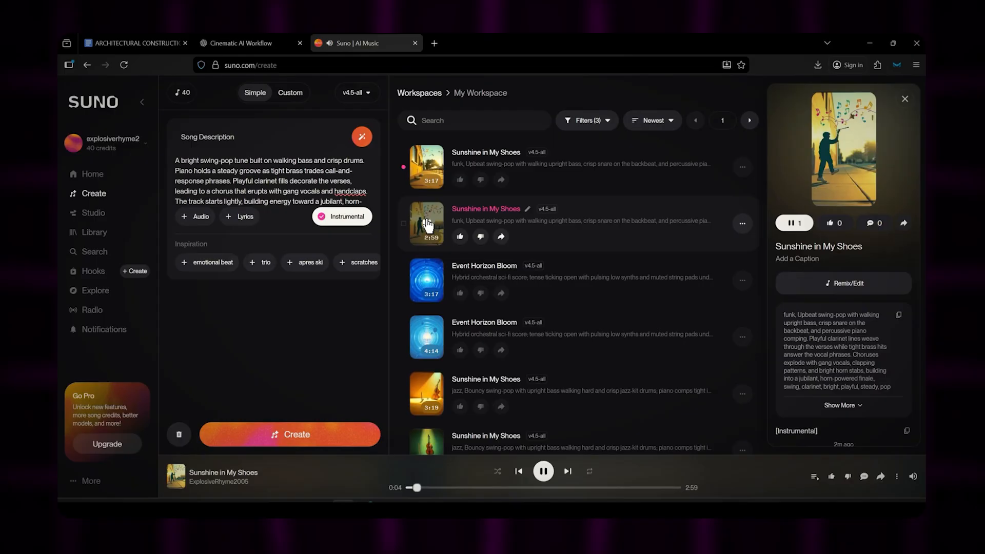
pyautogui.click(427, 224)
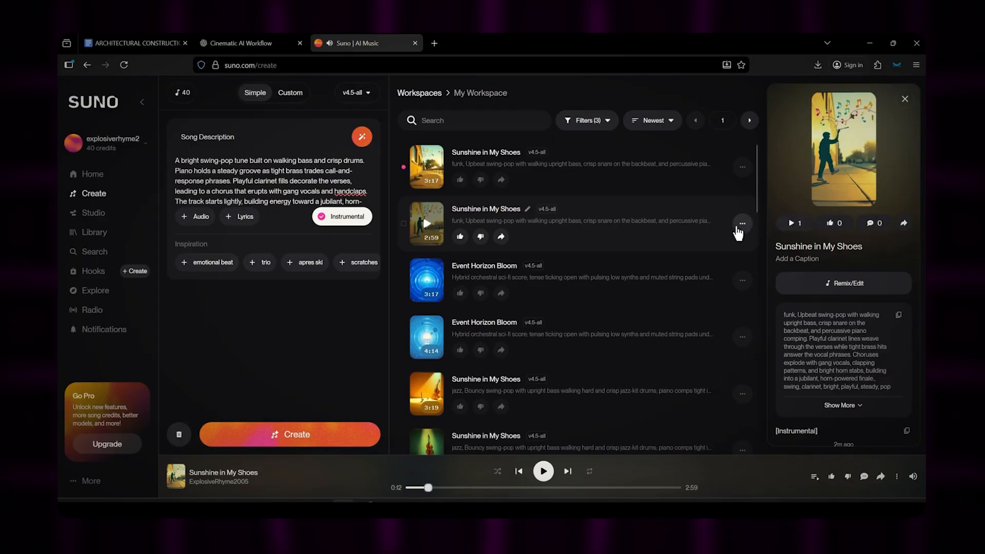
pyautogui.click(741, 224)
pyautogui.click(489, 366)
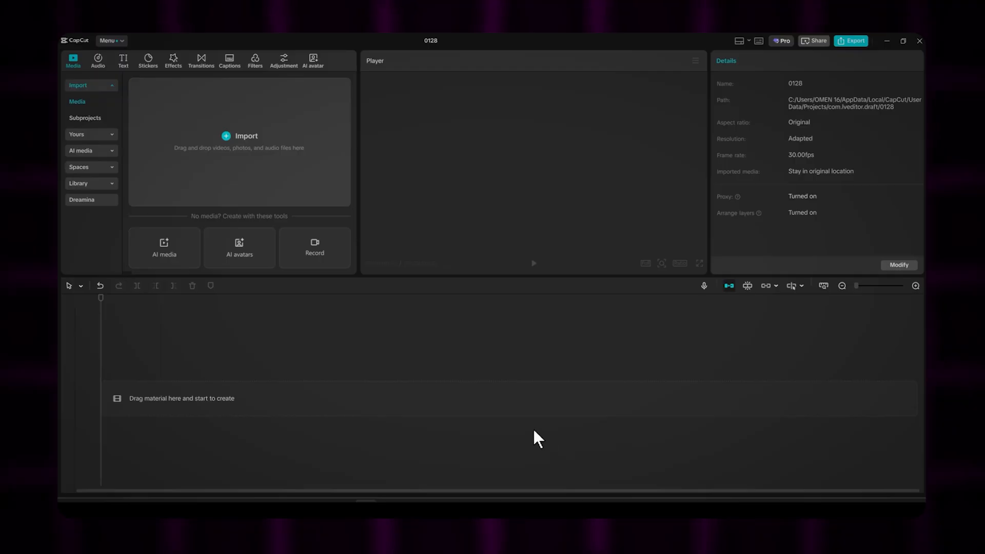
# Step: Switch to CapCut, import the FILES folder from Downloads into the project media and open it
pyautogui.click(215, 156)
pyautogui.click(128, 168)
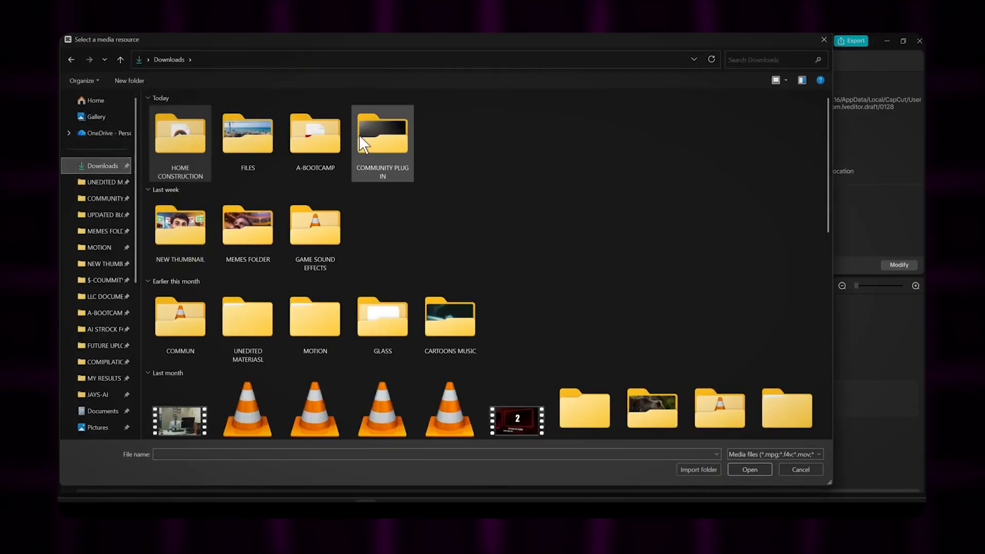
pyautogui.click(252, 143)
pyautogui.click(700, 470)
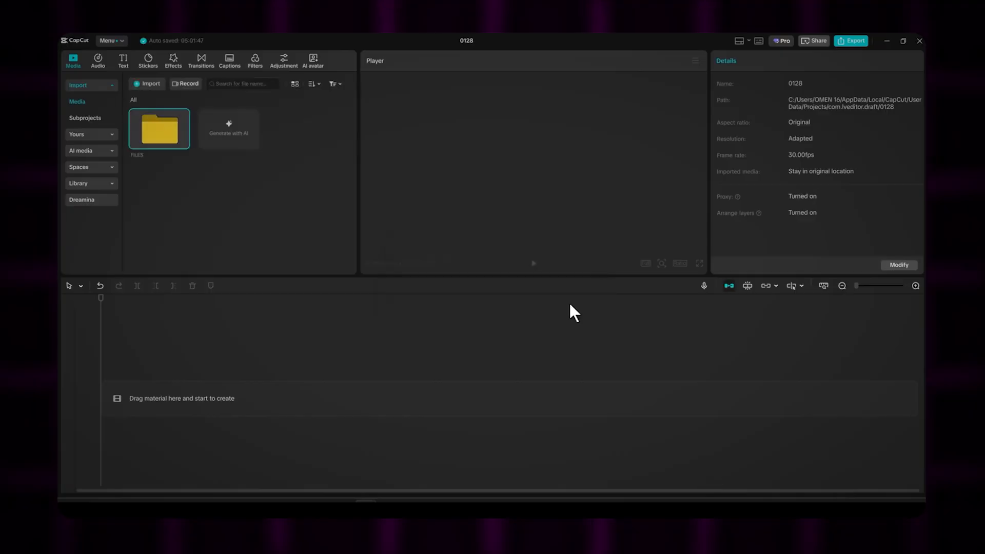
pyautogui.doubleClick(168, 133)
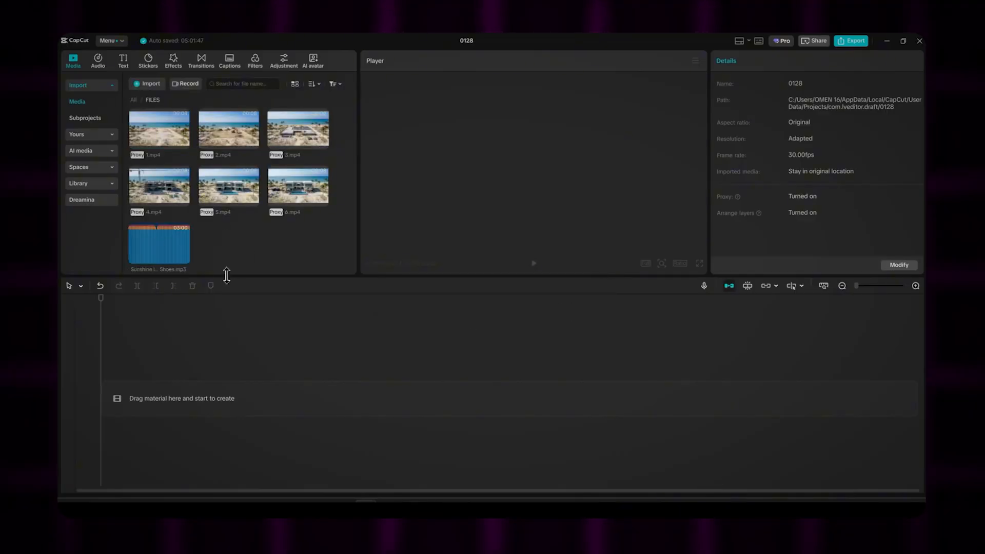
# Step: Add the Sunshine in My Shoes music track to the timeline and lower its volume to -22.2 dB
pyautogui.moveTo(157, 240); pyautogui.dragTo(183, 398)
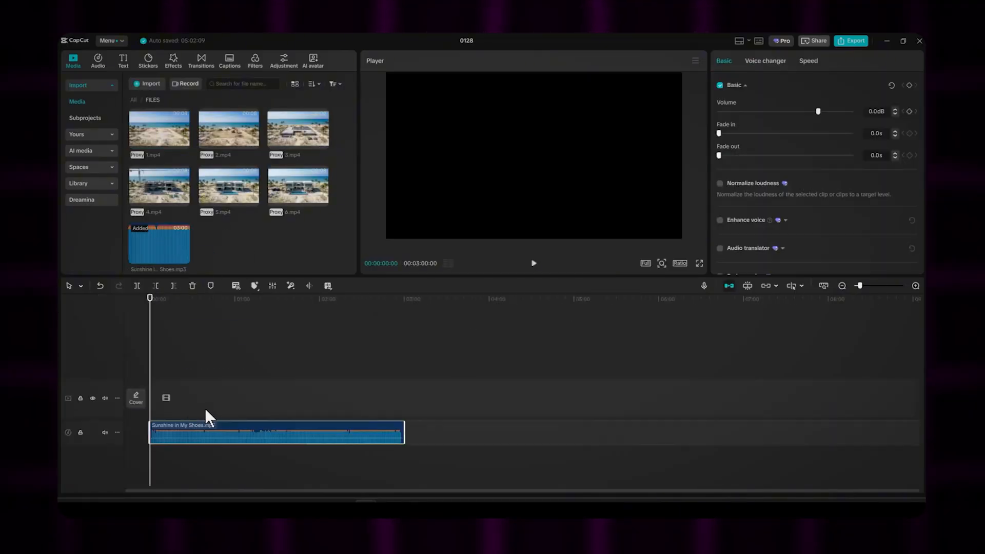
pyautogui.moveTo(817, 112); pyautogui.dragTo(779, 109)
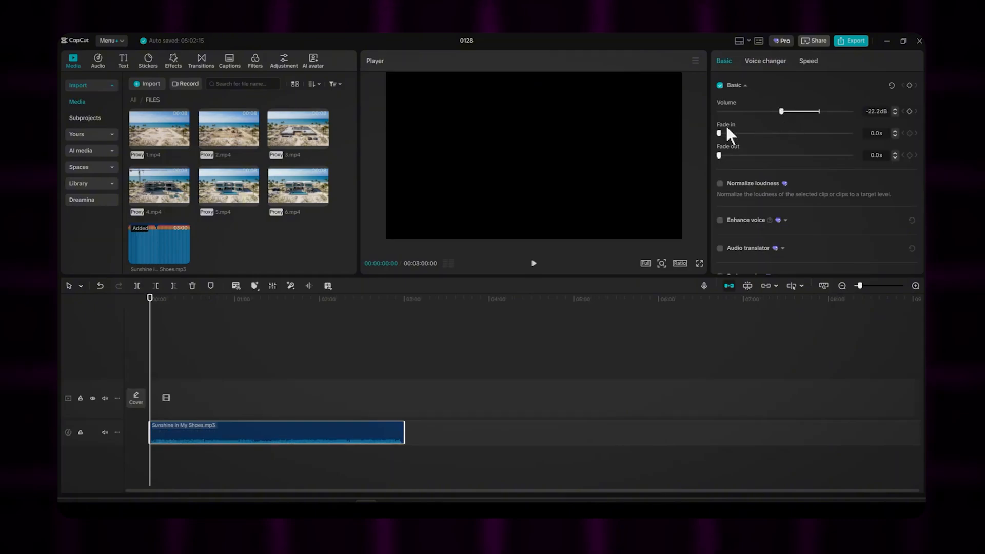
# Step: Place the clips 1.mp4 through 6.mp4 one after another in order on the main video track
pyautogui.moveTo(151, 128); pyautogui.dragTo(155, 397)
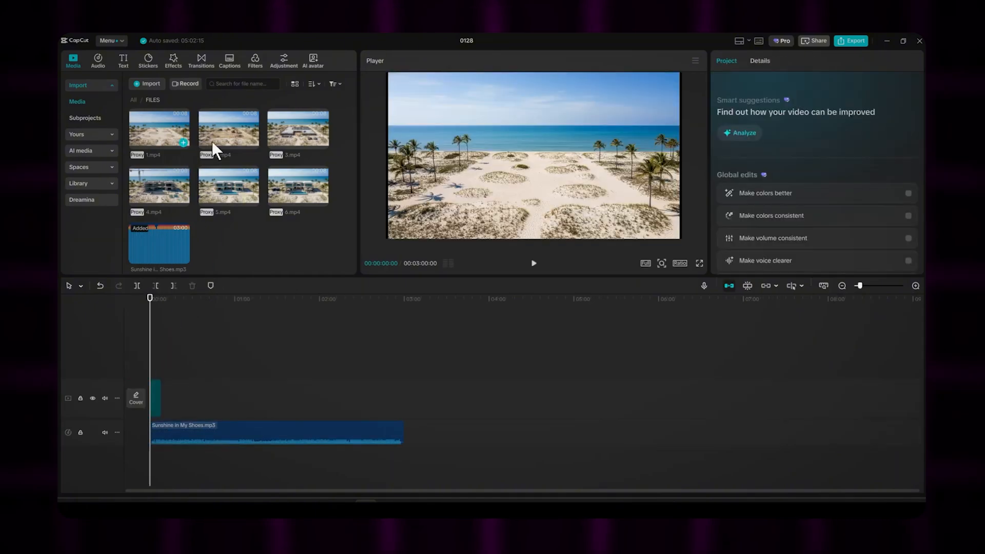
pyautogui.moveTo(229, 128); pyautogui.dragTo(169, 398)
pyautogui.moveTo(286, 123); pyautogui.dragTo(180, 397)
pyautogui.moveTo(167, 190); pyautogui.dragTo(230, 390)
pyautogui.moveTo(242, 214); pyautogui.dragTo(233, 398)
pyautogui.moveTo(297, 196); pyautogui.dragTo(237, 383)
# Step: Trim off the part of the music track that extends past the end of the last video clip
pyautogui.moveTo(150, 362); pyautogui.dragTo(218, 358)
pyautogui.click(218, 433)
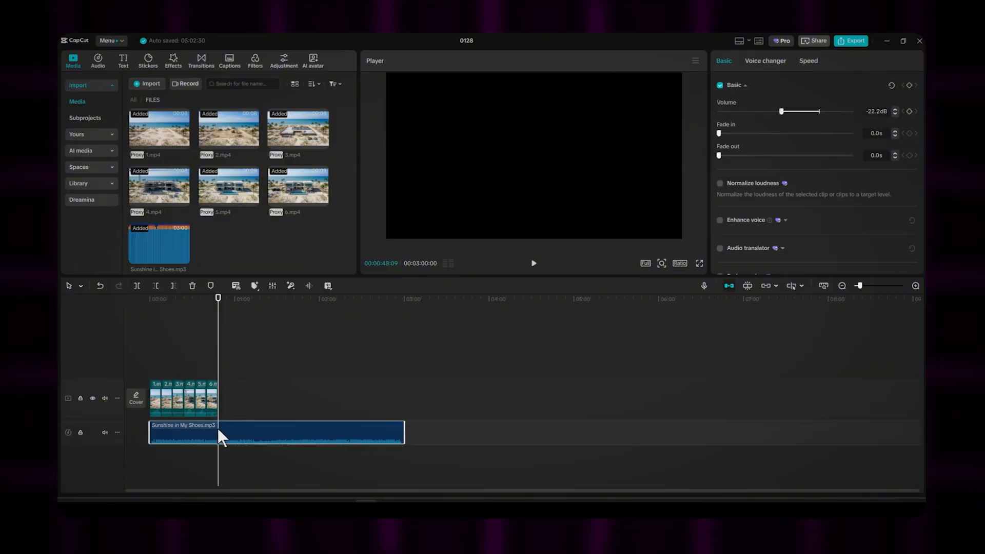
pyautogui.click(174, 286)
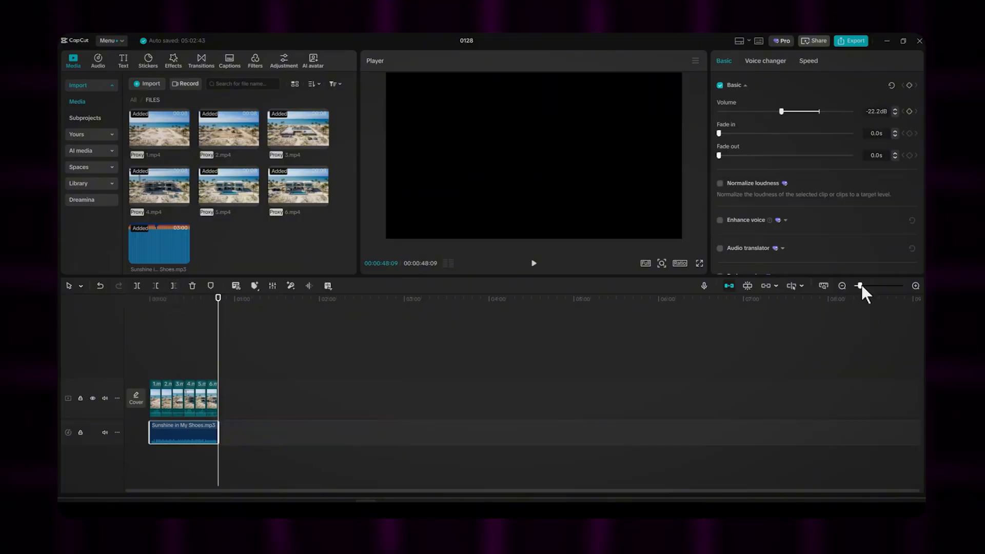
# Step: Give the music track a 3.0 s fade-out
pyautogui.moveTo(861, 286); pyautogui.dragTo(863, 286)
pyautogui.moveTo(653, 346); pyautogui.dragTo(657, 431)
pyautogui.click(758, 155)
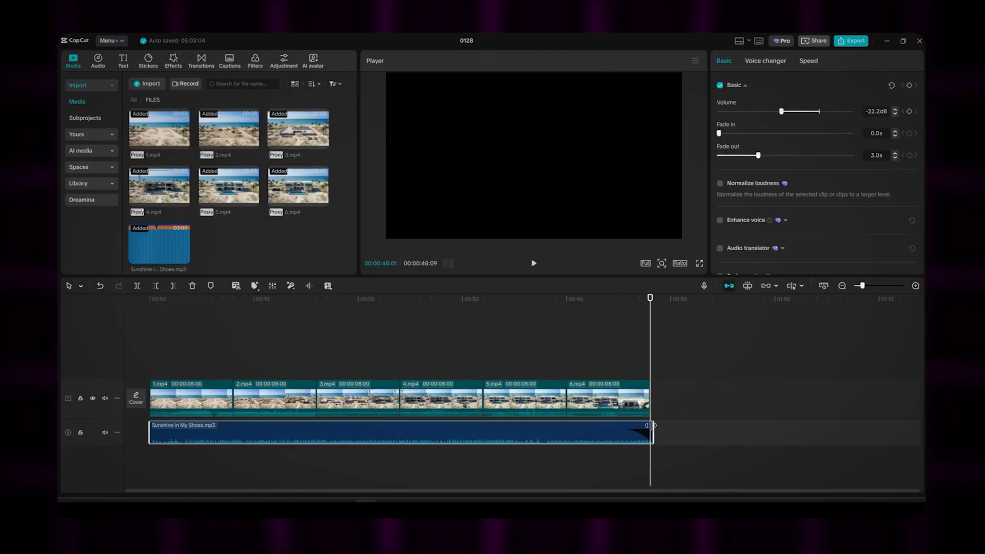
# Step: Play back the assembled timeline and export the finished video
pyautogui.click(533, 263)
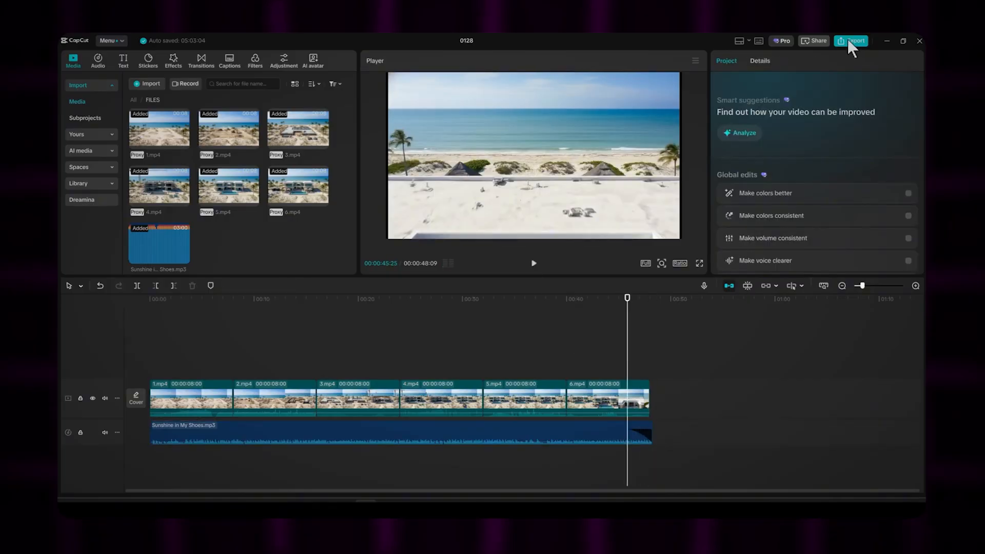
pyautogui.click(850, 41)
pyautogui.click(618, 428)
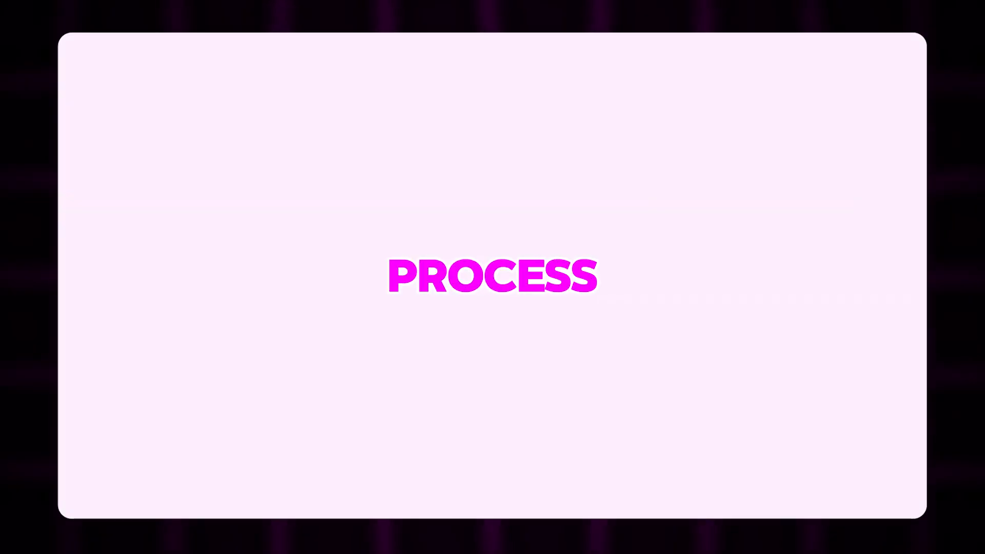